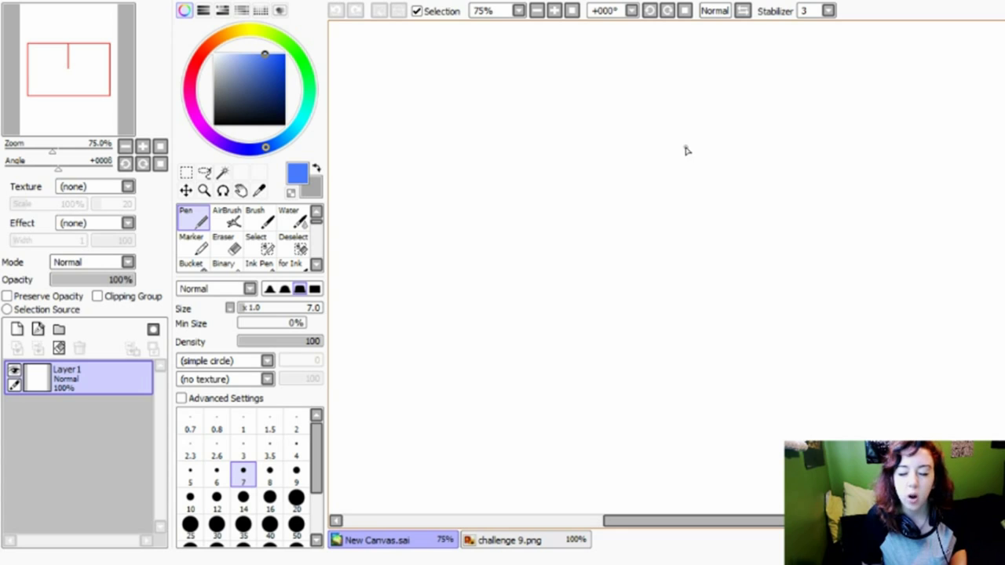
Sketch the bird's round head, pointed beak, lower jaw curve and two eyes in blue with the size 7 Pen
mouse_move(685, 145)
left_mouse_down()
mouse_move(631, 152)
mouse_move(607, 190)
mouse_move(618, 232)
mouse_move(680, 252)
mouse_move(707, 249)
mouse_move(765, 185)
mouse_move(738, 140)
mouse_move(690, 133)
mouse_move(656, 143)
left_mouse_up()
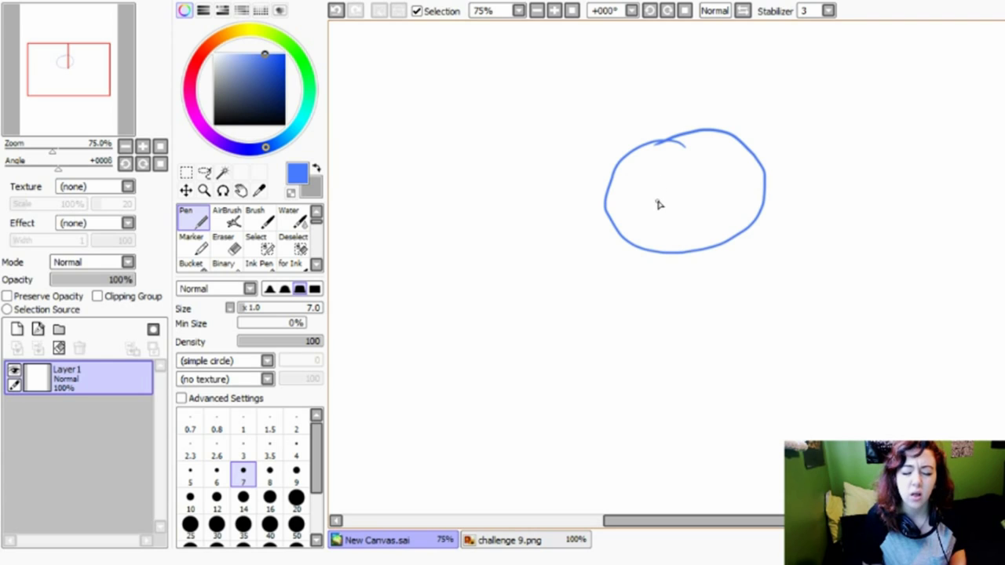
mouse_move(663, 206)
left_mouse_down()
mouse_move(627, 191)
mouse_move(587, 228)
mouse_move(564, 288)
mouse_move(617, 249)
left_mouse_up()
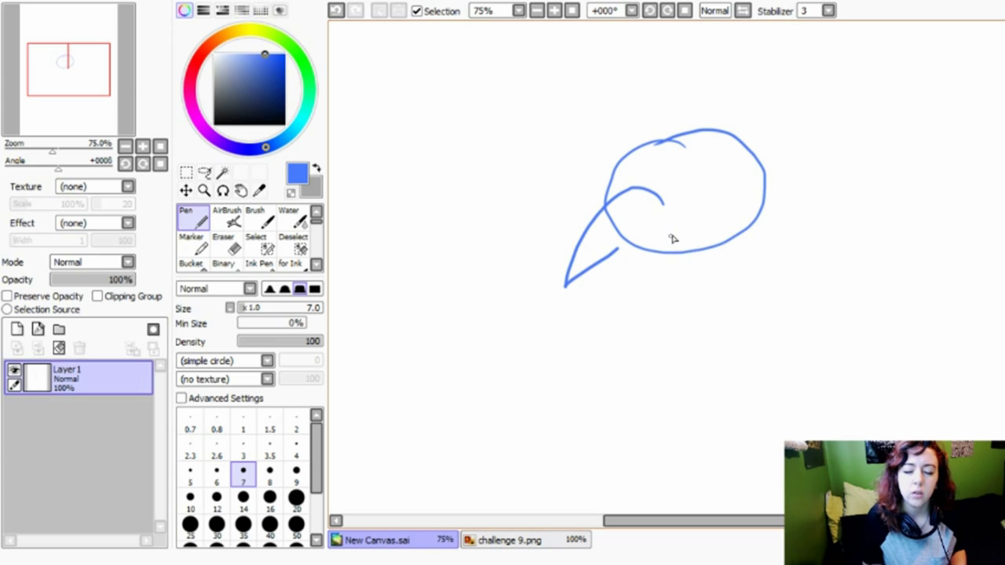
mouse_move(671, 236)
left_mouse_down()
mouse_move(759, 238)
mouse_move(718, 283)
mouse_move(621, 265)
left_mouse_up()
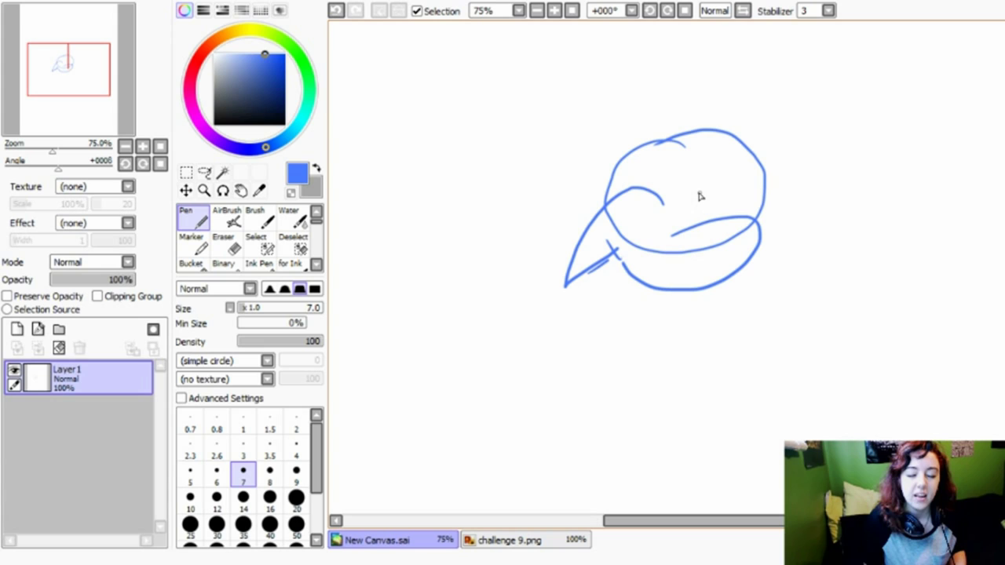
mouse_move(682, 225)
left_mouse_down()
mouse_move(697, 161)
mouse_move(735, 168)
mouse_move(740, 228)
left_mouse_up()
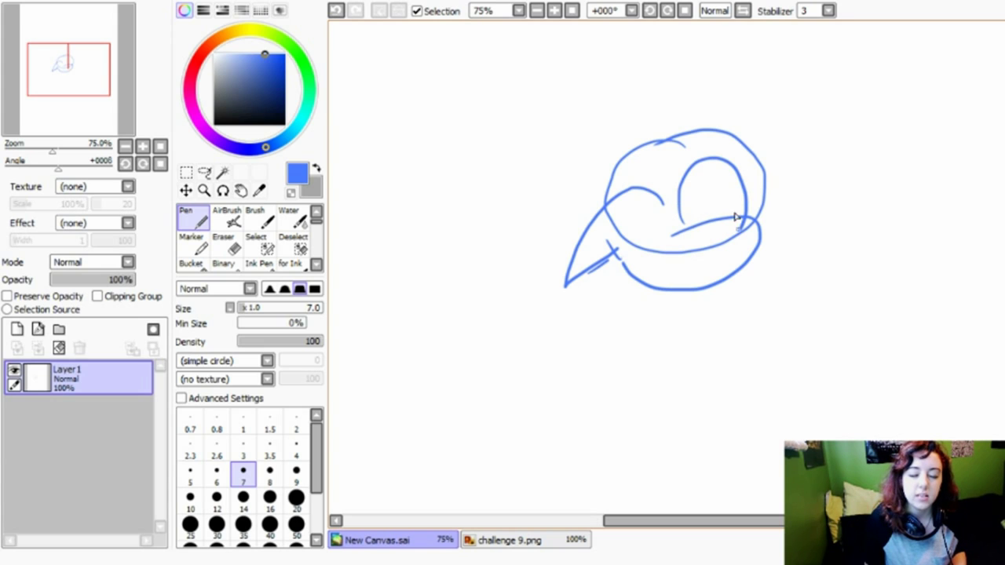
mouse_move(663, 210)
left_mouse_down()
mouse_move(666, 185)
mouse_move(651, 208)
left_mouse_up()
mouse_move(750, 229)
left_mouse_down()
mouse_move(746, 217)
mouse_move(745, 228)
left_mouse_up()
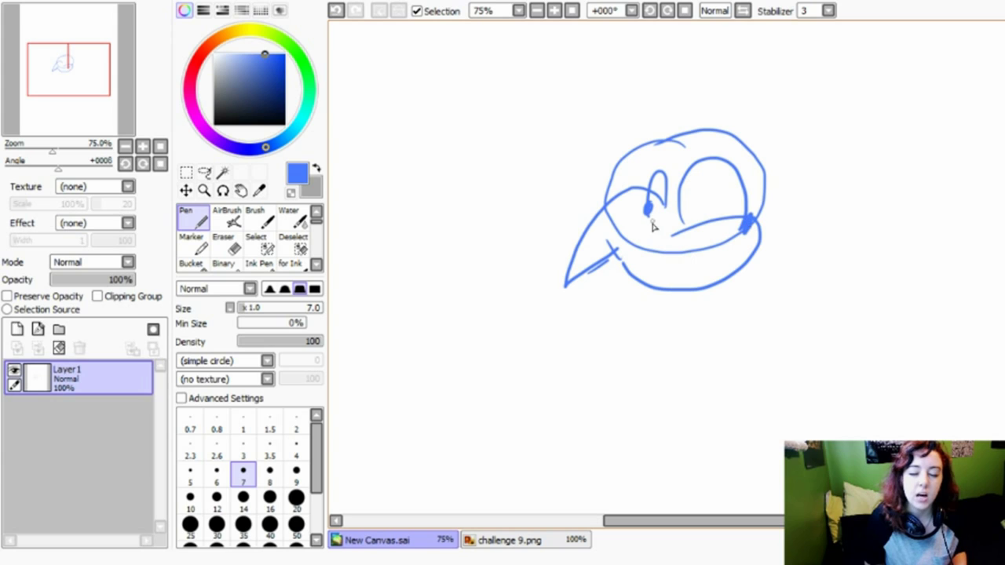
Draw the long curve of the bird's neck and add spiky crest feathers on top of the head
mouse_move(650, 226)
left_mouse_down()
mouse_move(679, 177)
mouse_move(702, 165)
mouse_move(780, 169)
mouse_move(811, 199)
mouse_move(826, 250)
mouse_move(783, 304)
mouse_move(758, 315)
left_mouse_up()
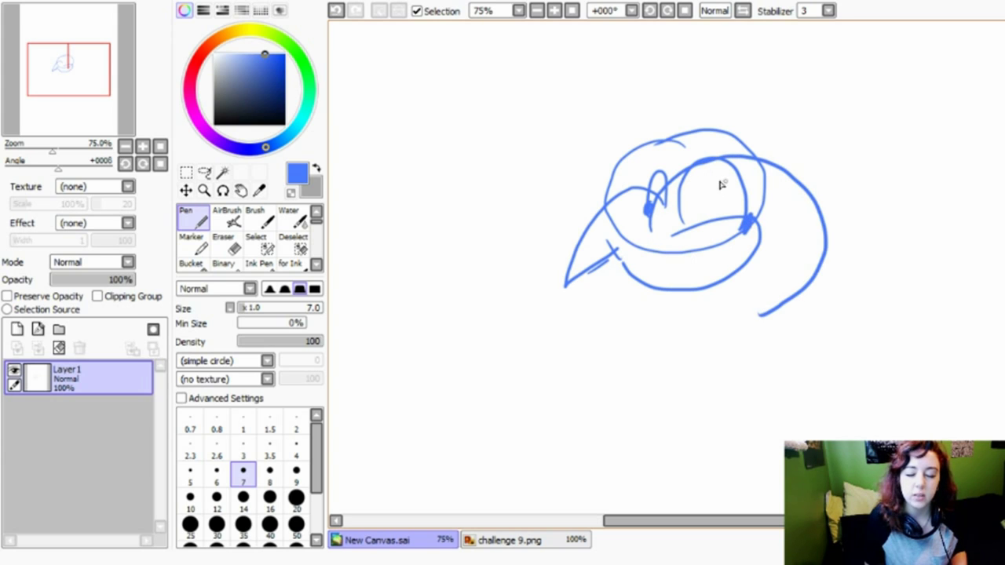
mouse_move(703, 190)
left_mouse_down()
mouse_move(622, 133)
mouse_move(735, 183)
left_mouse_up()
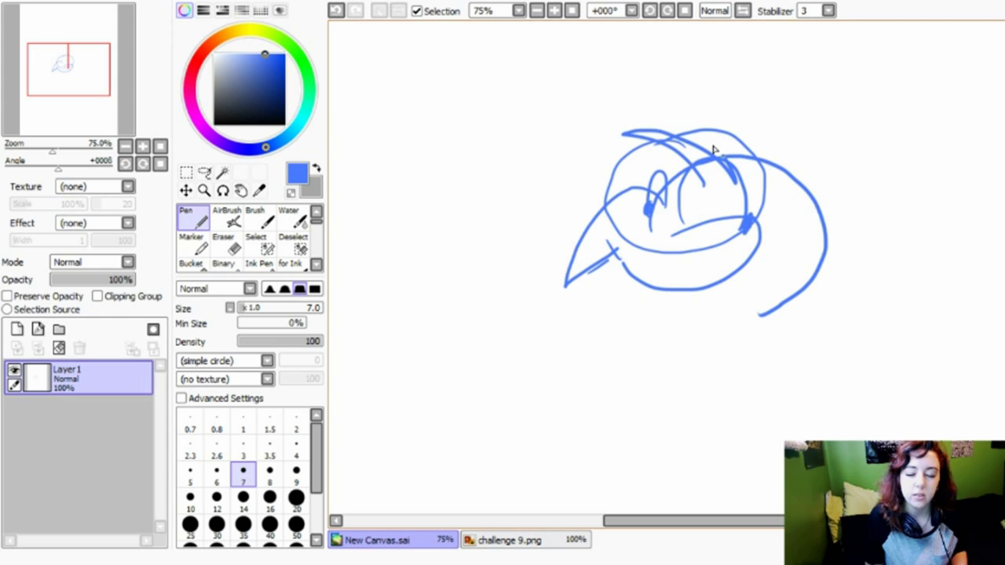
left_click_drag(660, 115, 755, 165)
mouse_move(685, 104)
left_mouse_down()
mouse_move(793, 197)
mouse_move(790, 217)
left_mouse_up()
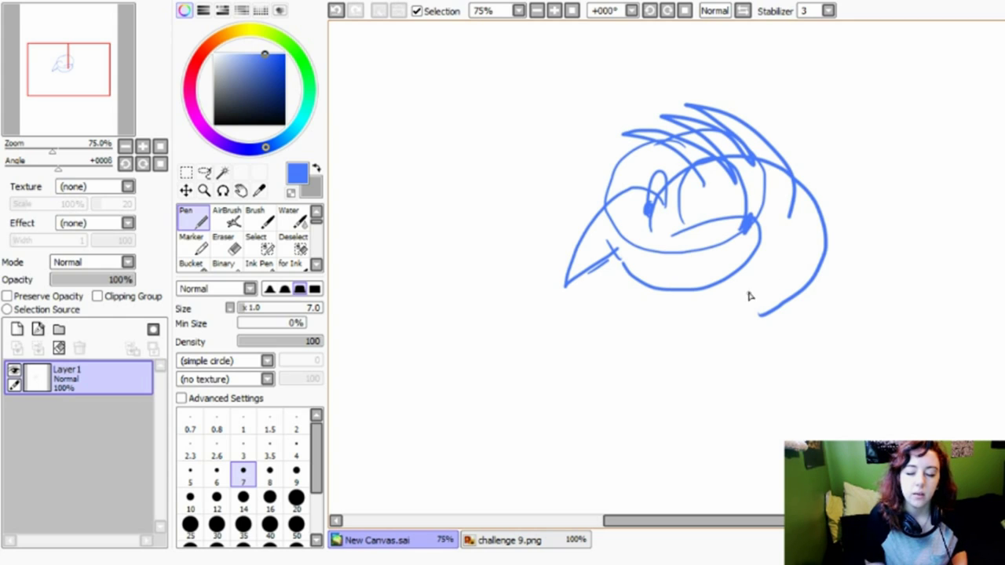
Draw the bird's oval body below the head, a feathered wing on each side, and a long curling tail
mouse_move(747, 293)
left_mouse_down()
mouse_move(699, 302)
mouse_move(797, 372)
mouse_move(909, 300)
mouse_move(753, 277)
mouse_move(707, 306)
left_mouse_up()
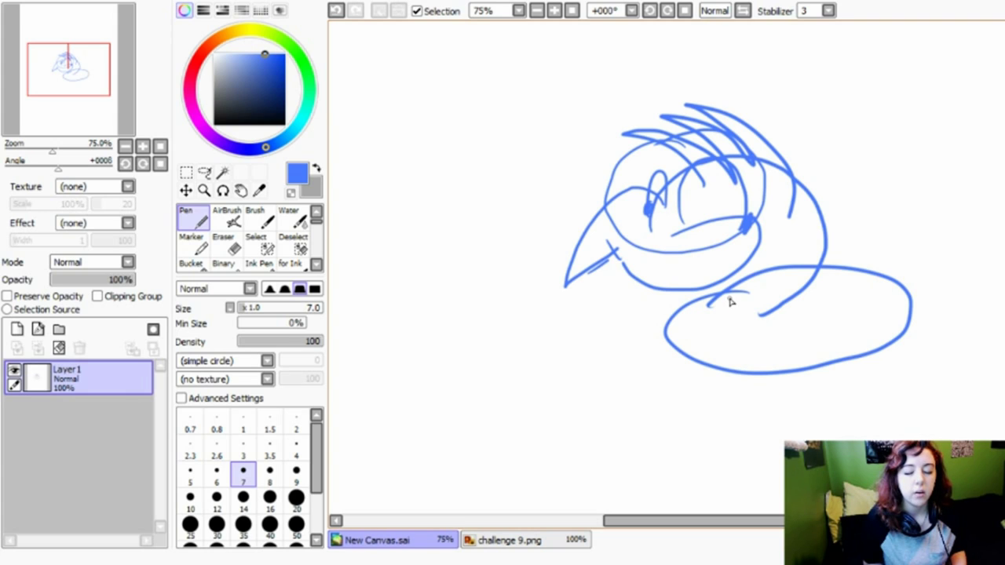
mouse_move(726, 294)
left_mouse_down()
mouse_move(578, 392)
mouse_move(626, 379)
mouse_move(618, 393)
mouse_move(658, 417)
mouse_move(746, 336)
left_mouse_up()
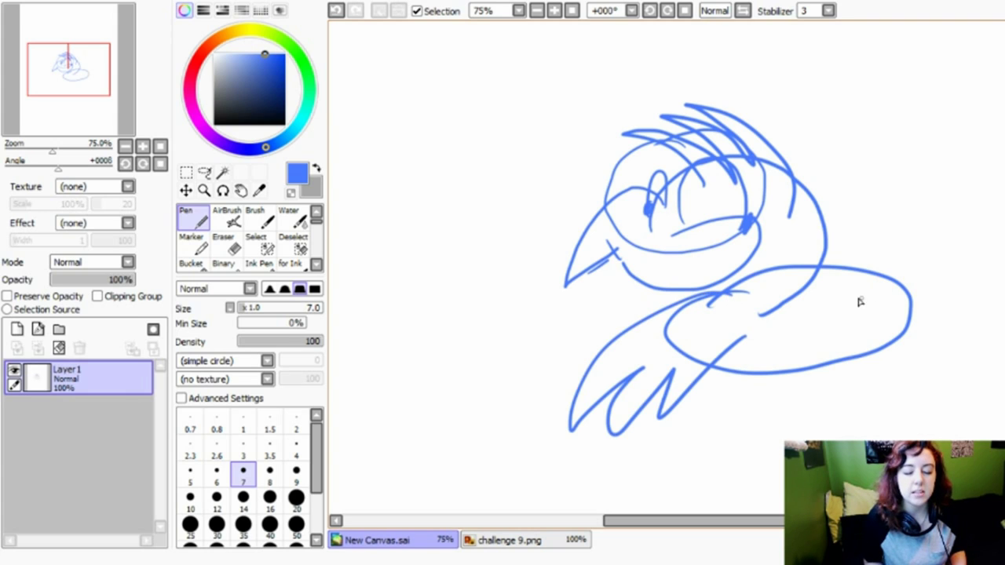
left_click_drag(825, 305, 1003, 297)
left_click_drag(1003, 332, 1003, 410)
left_click_drag(857, 370, 1003, 433)
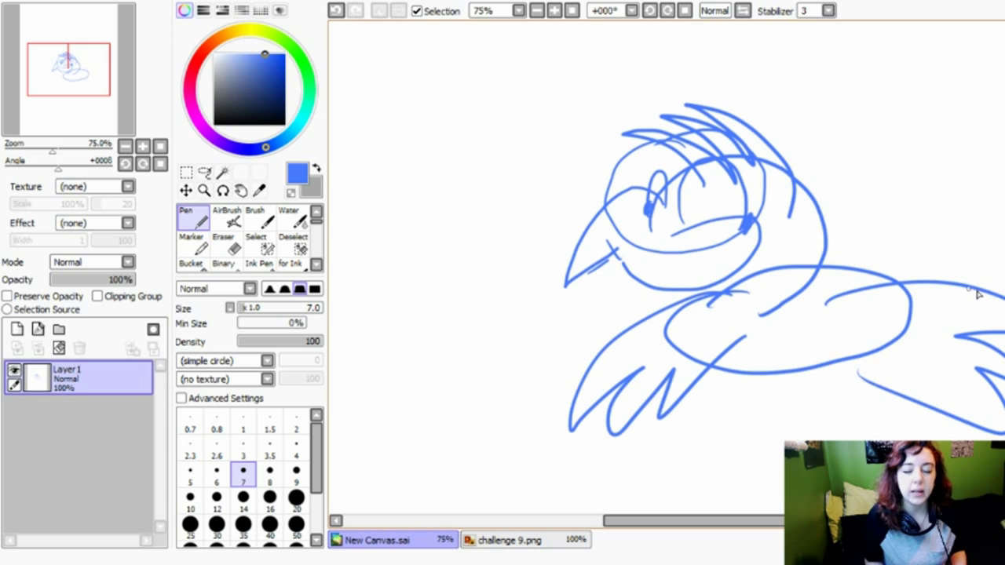
mouse_move(981, 319)
left_mouse_down()
mouse_move(1004, 314)
mouse_move(931, 287)
left_mouse_up()
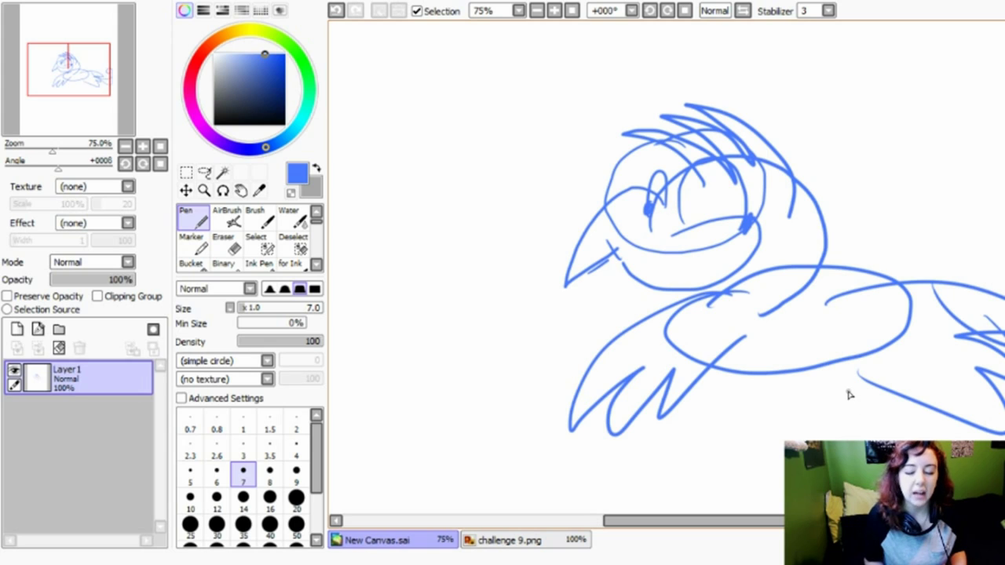
Sketch the belly curve under the body and add the bird's two legs and clawed feet
mouse_move(807, 374)
left_mouse_down()
mouse_move(876, 381)
mouse_move(779, 342)
left_mouse_up()
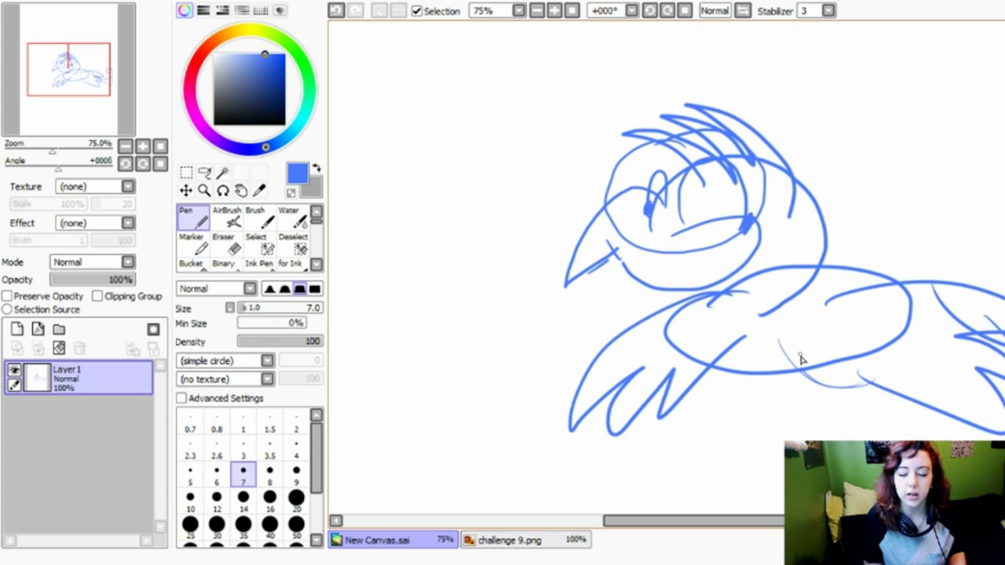
mouse_move(816, 389)
left_mouse_down()
mouse_move(821, 440)
mouse_move(833, 424)
mouse_move(837, 441)
left_mouse_up()
left_click_drag(785, 474, 783, 499)
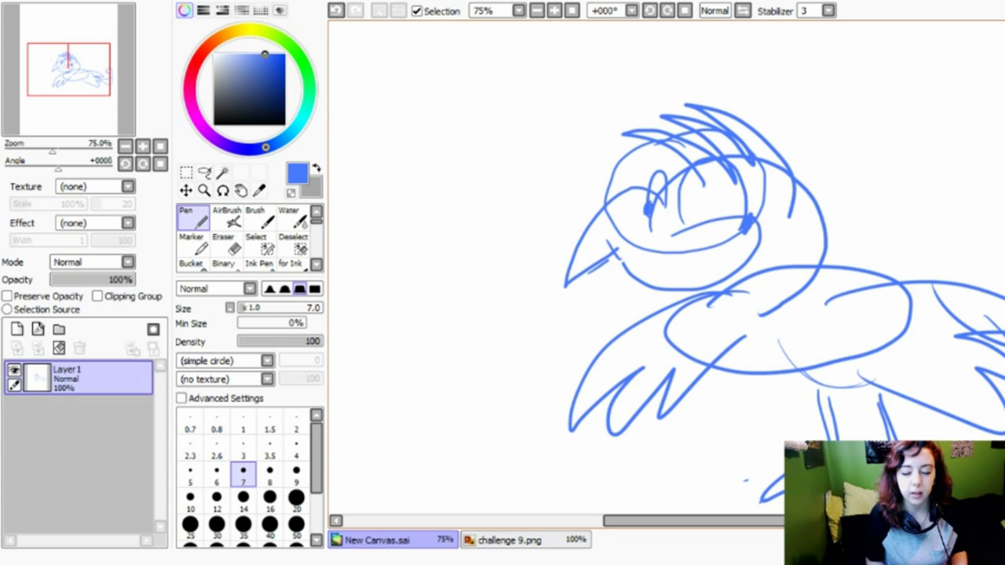
Look at the drawing request in challenge 9.png and return to the bird sketch
scroll(746, 481, "right", 10)
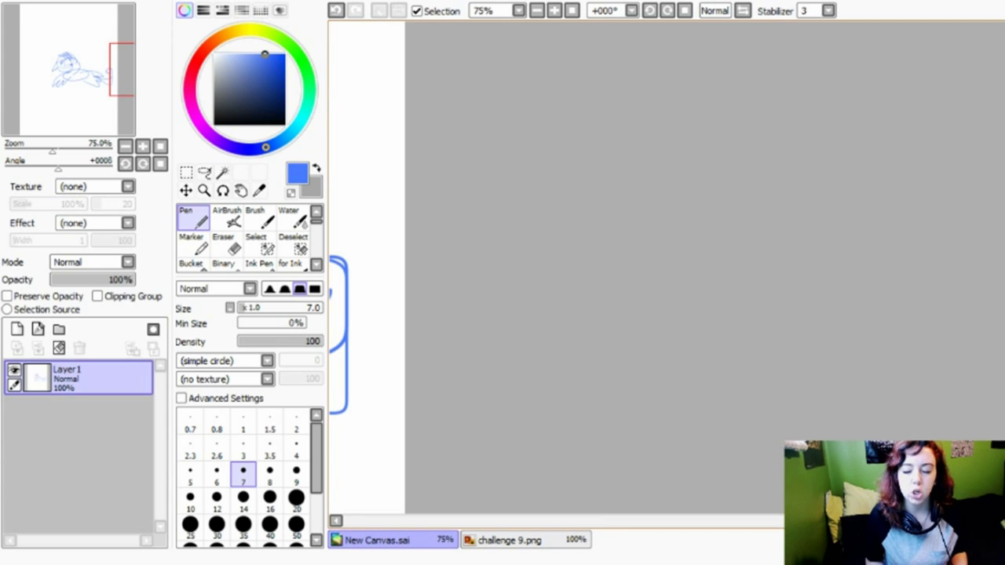
left_click(542, 540)
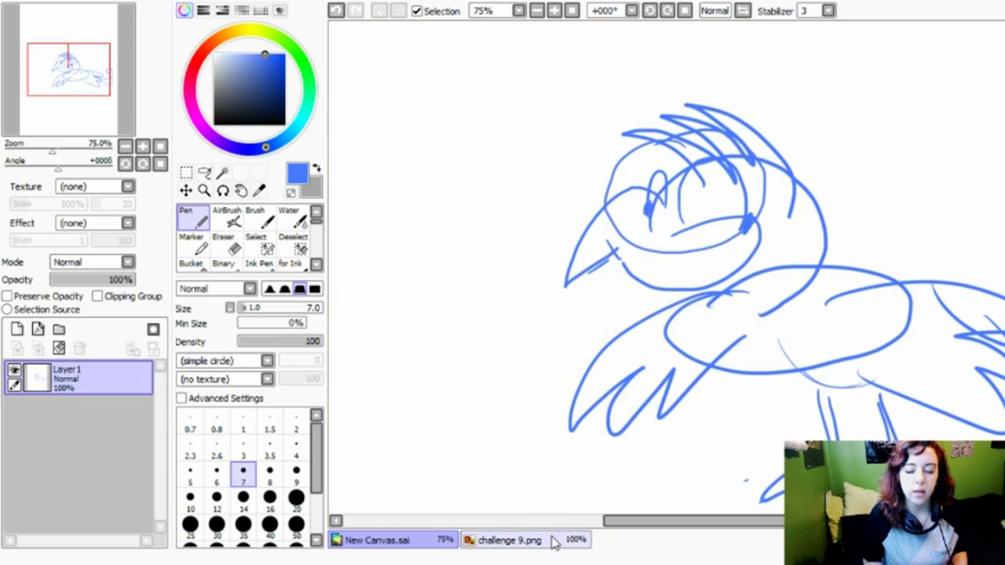
left_click_drag(600, 525, 638, 526)
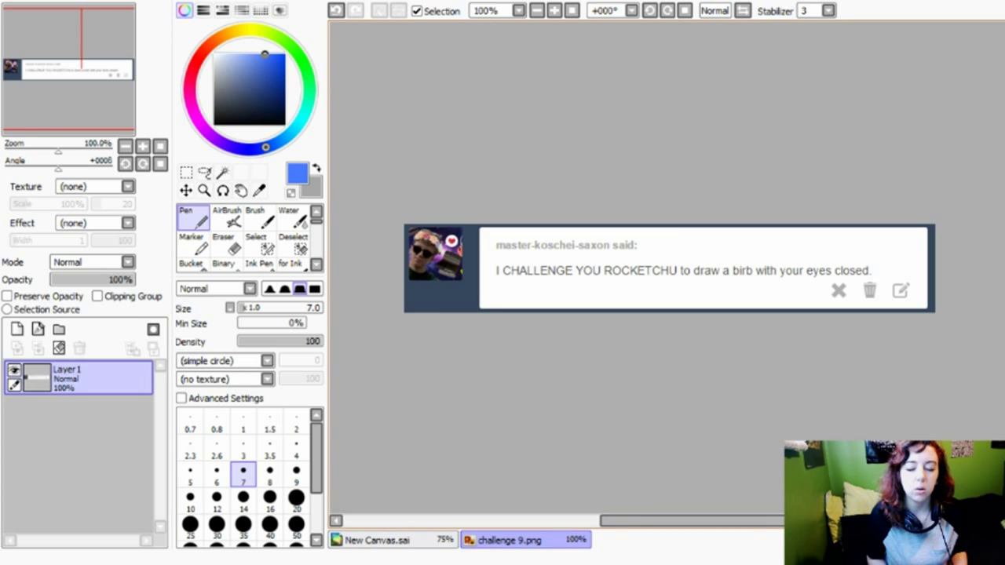
scroll(669, 268, "right", 5)
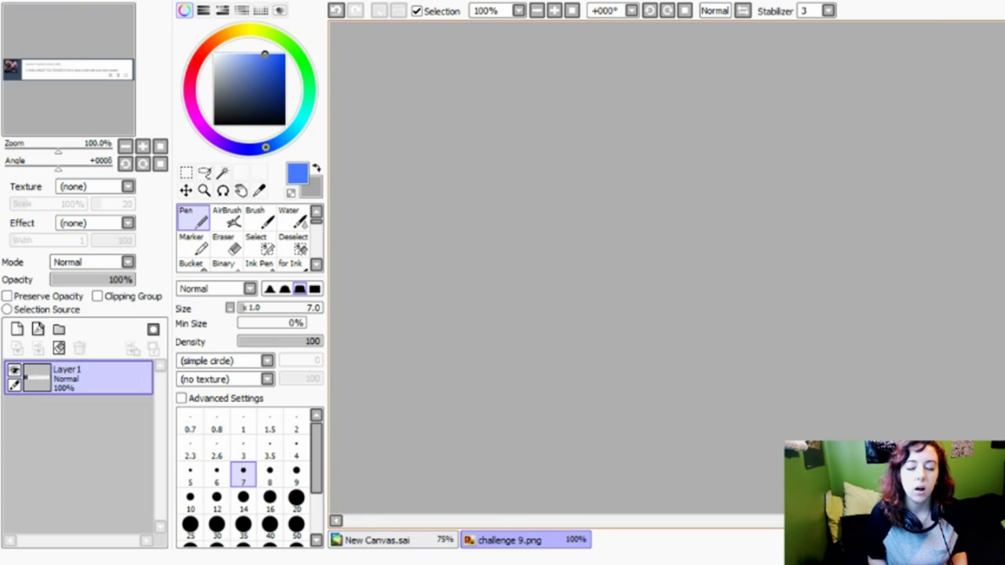
left_click(434, 541)
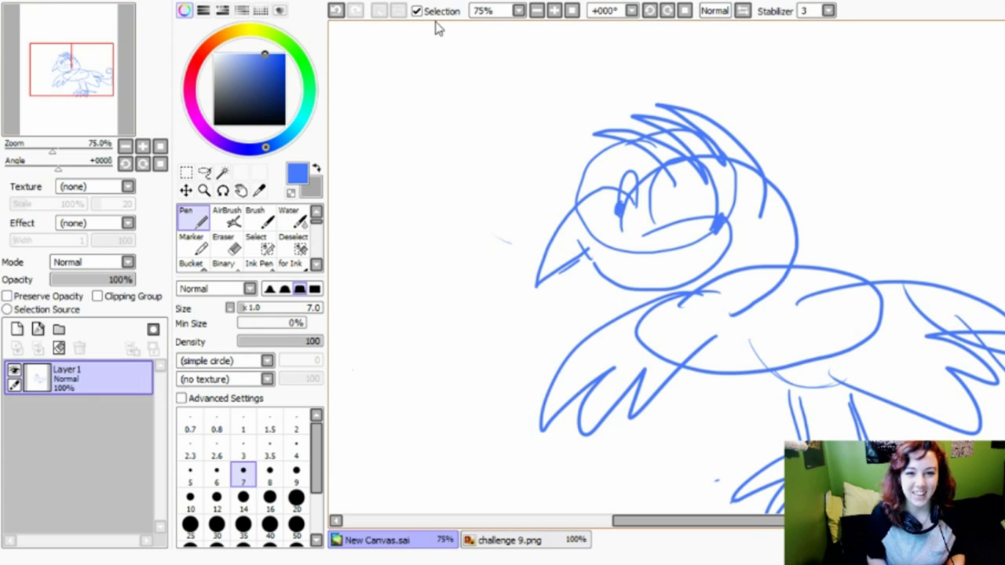
Crop the canvas around the bird drawing with a rectangular selection and save it as birb.png
left_click(186, 172)
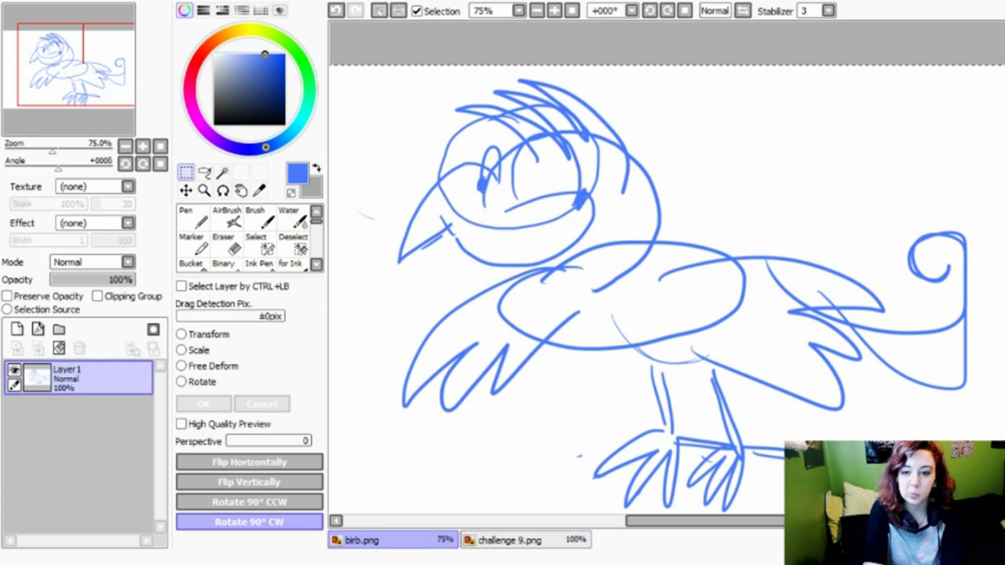
Read the drawing request in challenge 8.png and switch to the blank New Canvas.sai
left_click(396, 542)
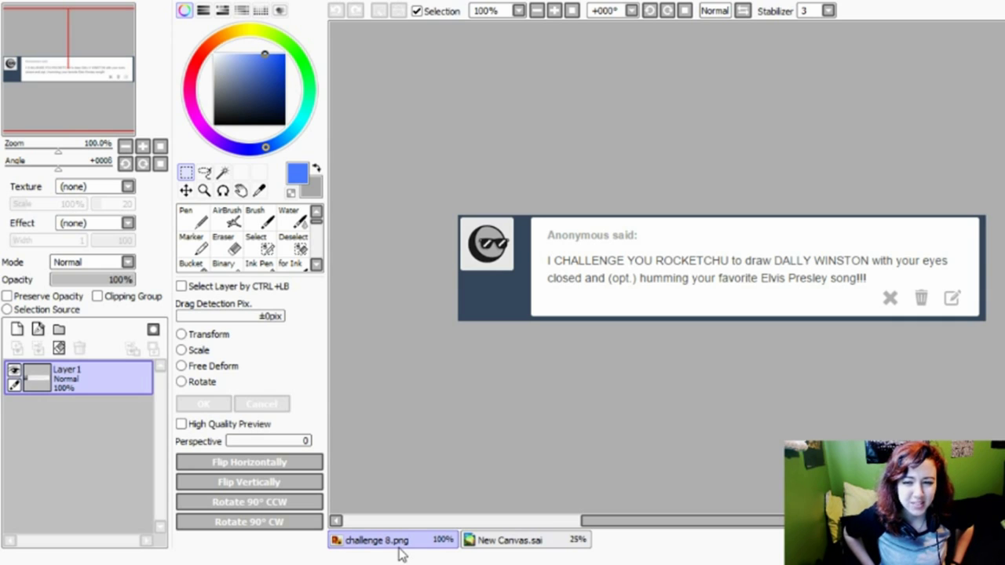
left_click(498, 540)
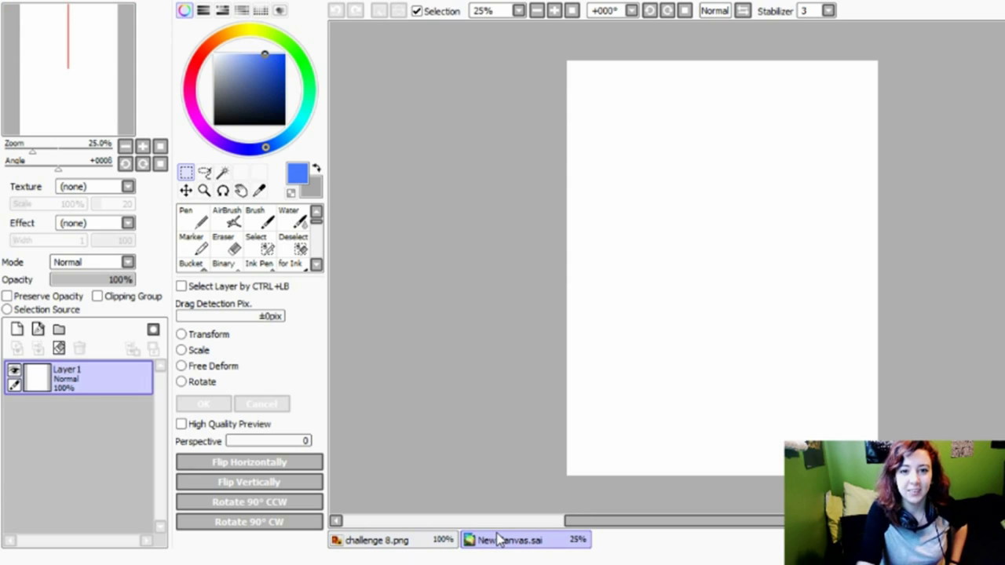
scroll(674, 267, "up", 3)
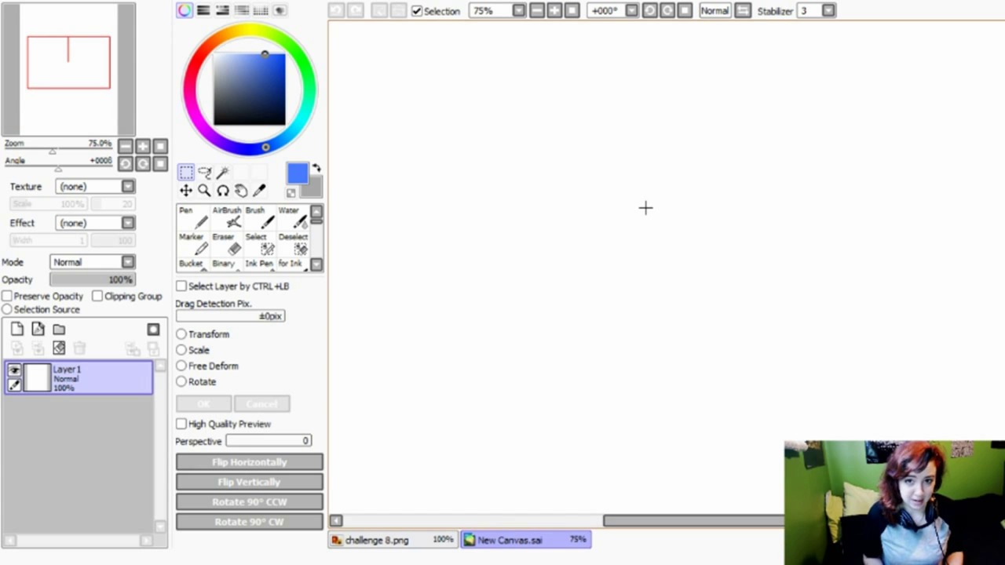
Set up the AirBrush at size 7 with black as the drawing colour and the canvas at 50% zoom
left_click(227, 221)
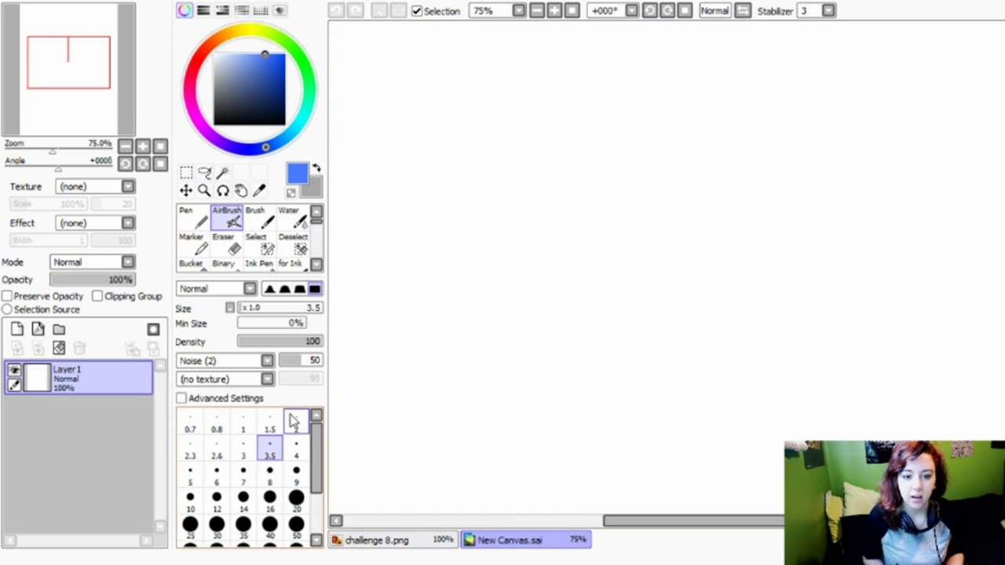
left_click(242, 475)
mouse_move(693, 524)
left_mouse_down()
mouse_move(717, 531)
mouse_move(668, 531)
mouse_move(693, 531)
mouse_move(682, 534)
left_mouse_up()
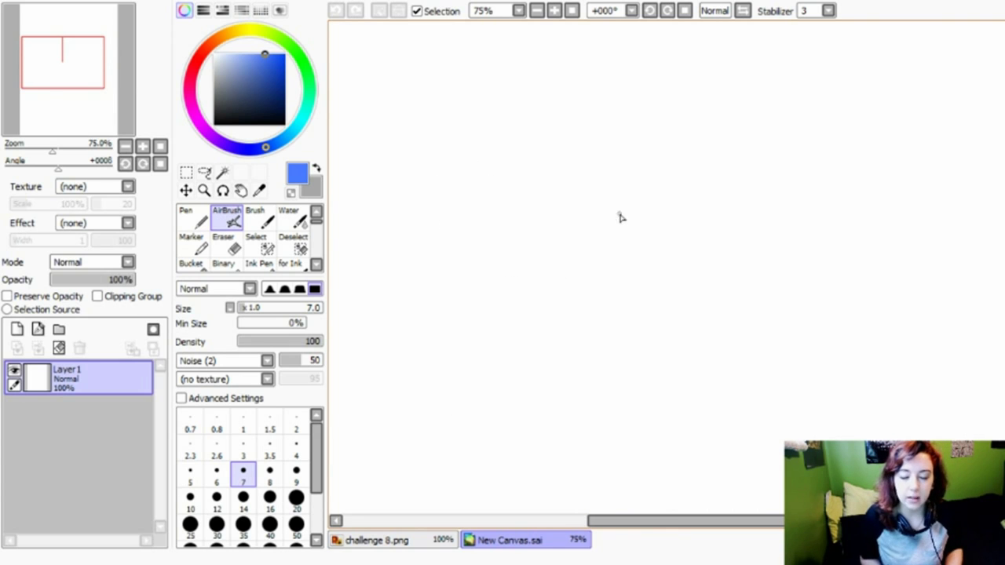
left_click_drag(628, 523, 662, 526)
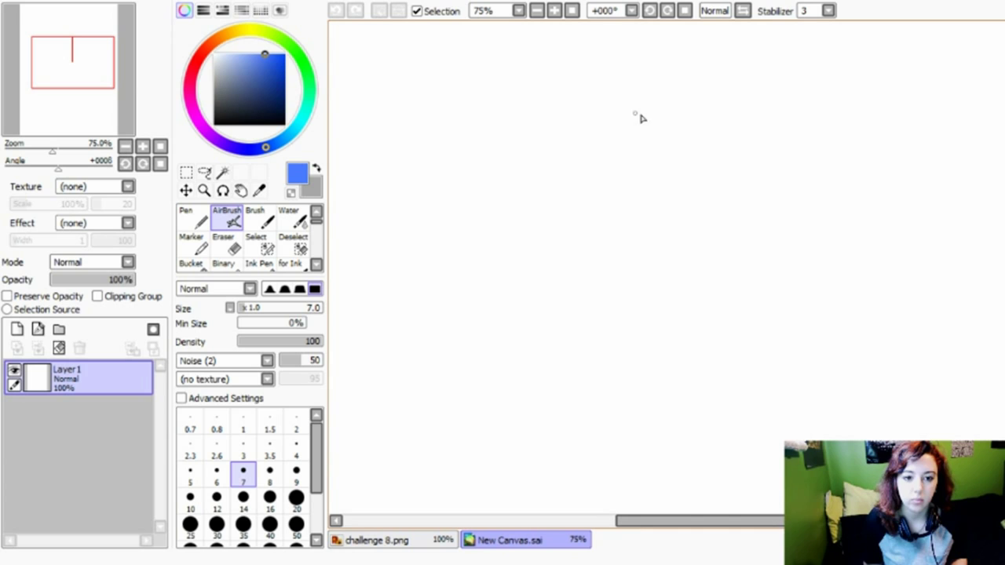
left_click(211, 53)
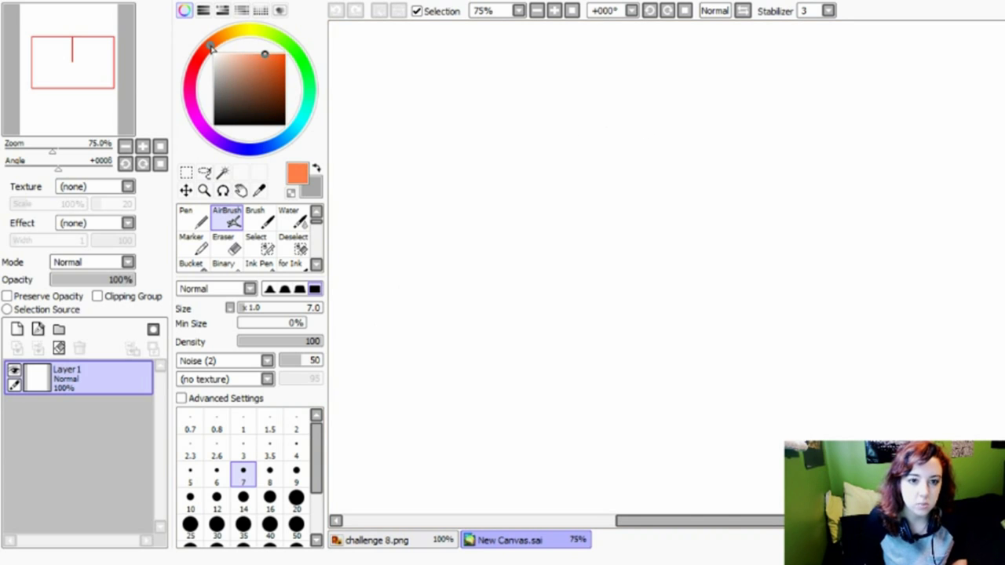
left_click(268, 51)
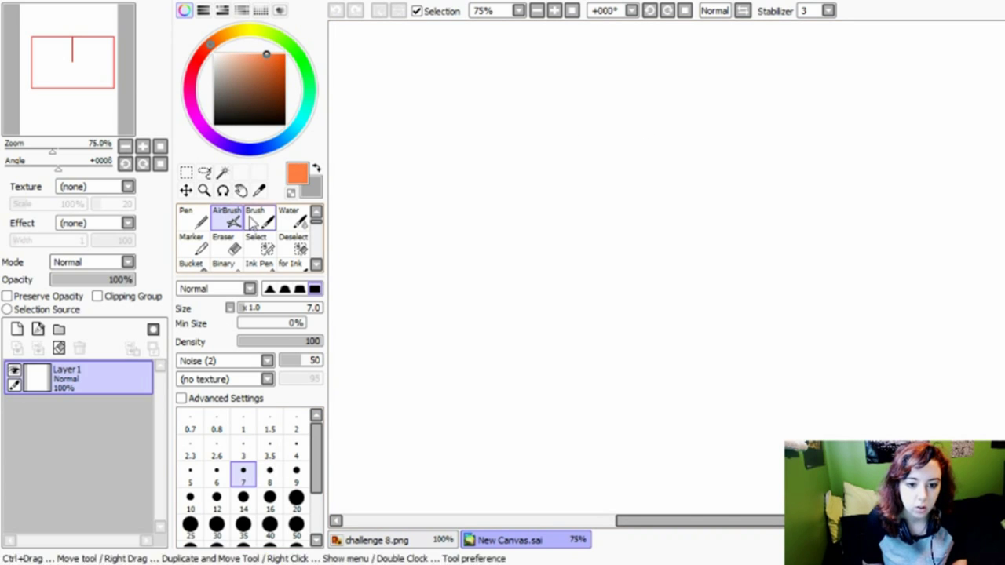
key("d")
left_click(271, 474)
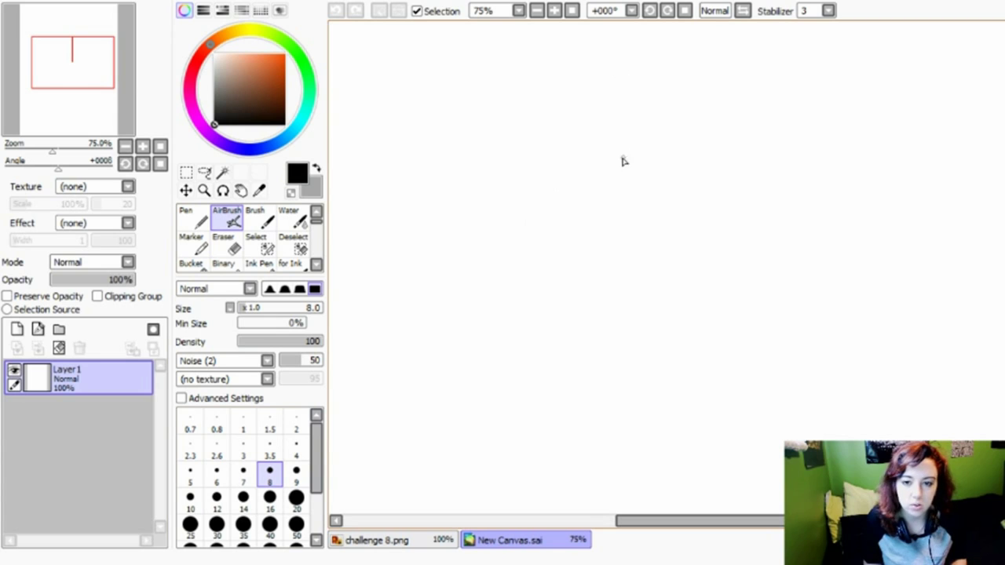
left_click(242, 474)
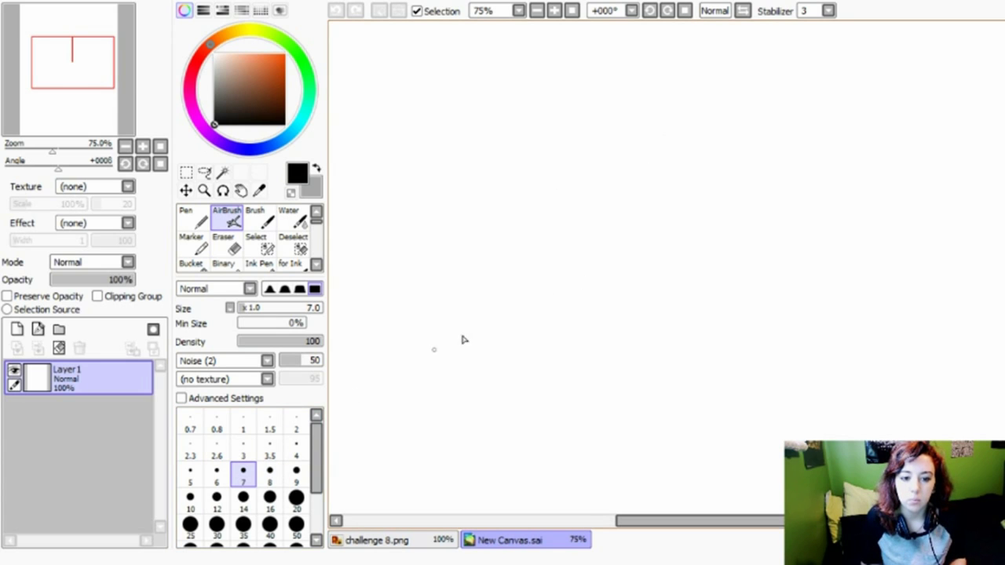
left_click(537, 11)
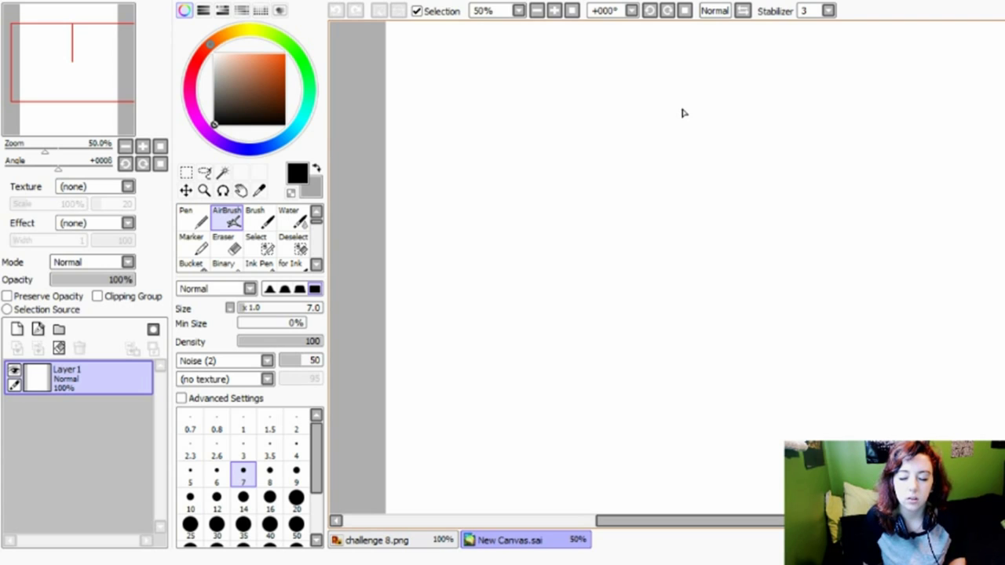
Draw Dally Winston's face outline with an ear, eyes, eyebrows and nose in the upper part of the canvas
mouse_move(682, 109)
left_mouse_down()
mouse_move(629, 108)
mouse_move(612, 200)
mouse_move(640, 228)
mouse_move(669, 228)
mouse_move(706, 194)
mouse_move(709, 171)
mouse_move(720, 179)
mouse_move(744, 146)
mouse_move(722, 133)
mouse_move(725, 153)
mouse_move(692, 146)
mouse_move(702, 146)
mouse_move(675, 155)
left_mouse_up()
mouse_move(663, 163)
left_mouse_down()
mouse_move(643, 142)
mouse_move(660, 159)
mouse_move(701, 155)
mouse_move(676, 145)
mouse_move(701, 136)
mouse_move(620, 138)
left_mouse_up()
left_click_drag(637, 182, 655, 193)
left_click_drag(648, 114, 647, 182)
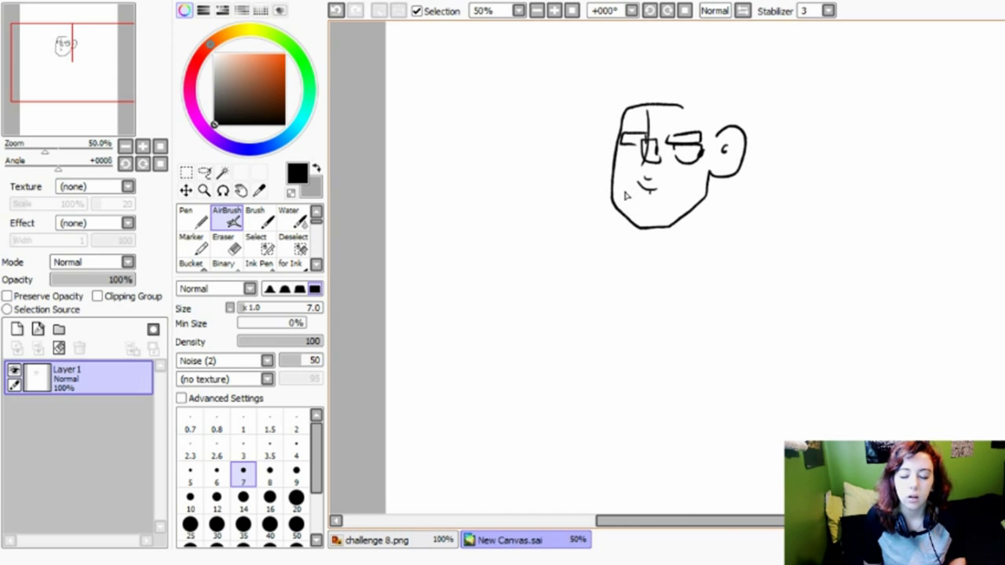
Draw a wide grin with tooth lines below the nose
mouse_move(638, 203)
left_mouse_down()
mouse_move(679, 187)
mouse_move(651, 218)
mouse_move(624, 207)
left_mouse_up()
left_click_drag(633, 196, 634, 208)
left_click_drag(647, 201, 661, 216)
Draw Dally's hair as swept strands over the forehead, a large tuft beside the head, and short strokes around the crown and ear
left_click_drag(702, 142, 718, 162)
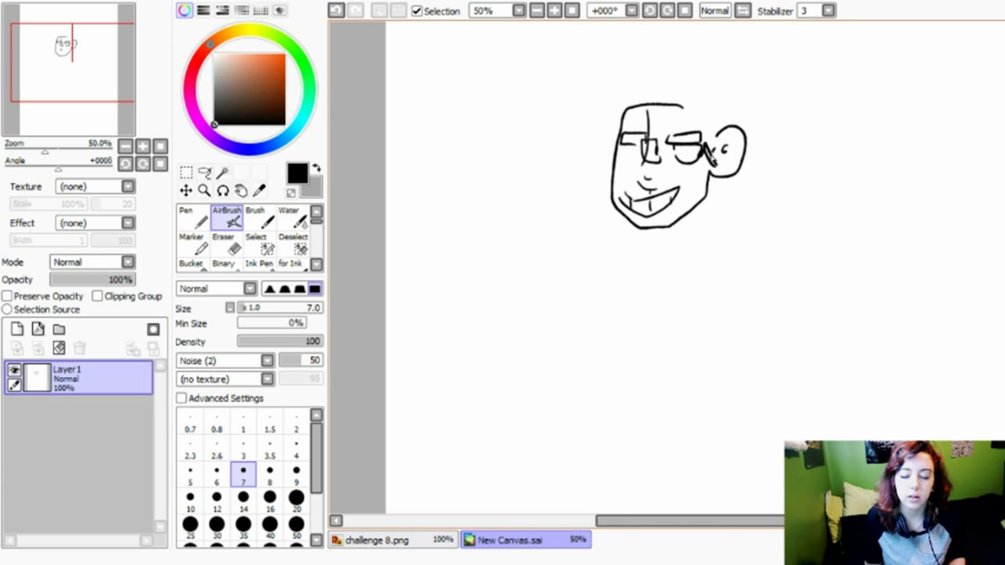
mouse_move(683, 129)
left_mouse_down()
mouse_move(668, 163)
mouse_move(696, 182)
left_mouse_up()
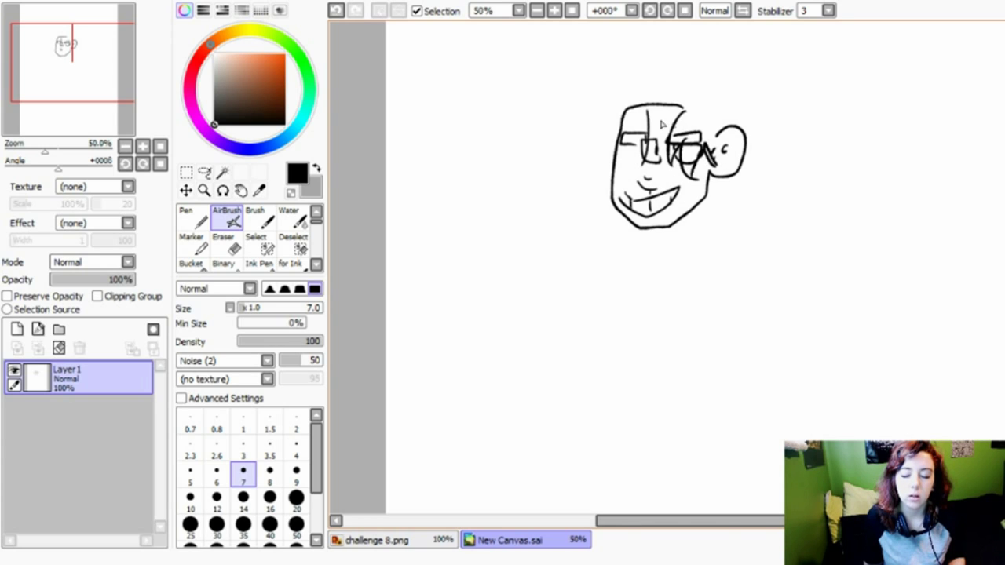
mouse_move(639, 86)
left_mouse_down()
mouse_move(631, 140)
mouse_move(672, 141)
left_mouse_up()
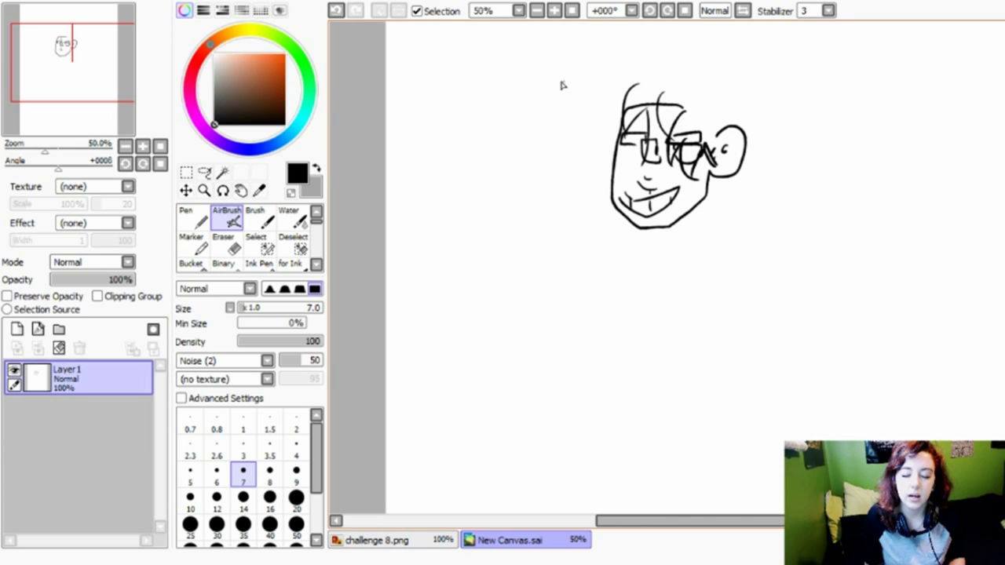
mouse_move(562, 85)
left_mouse_down()
mouse_move(538, 144)
mouse_move(608, 101)
mouse_move(620, 112)
left_mouse_up()
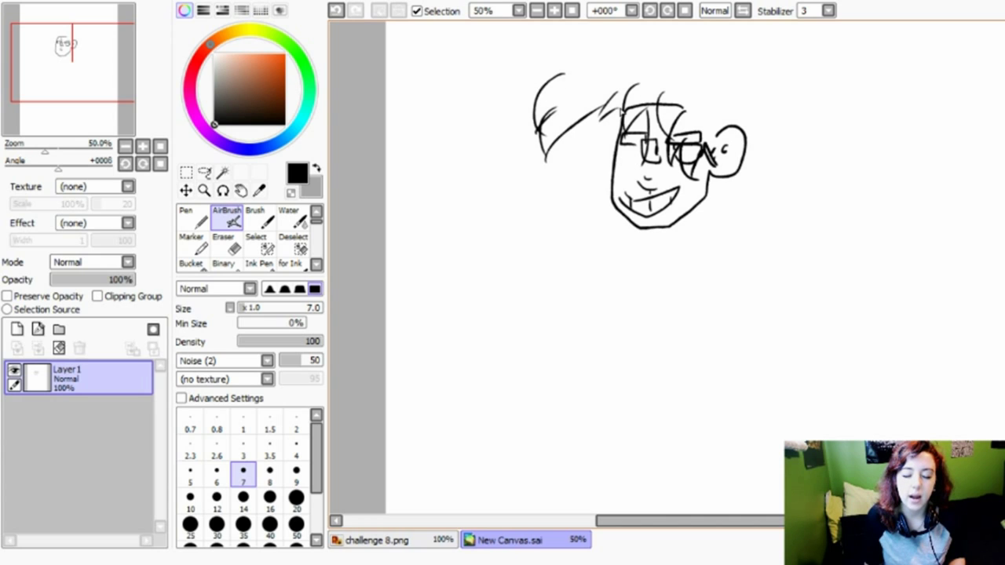
left_click_drag(689, 102, 710, 138)
left_click_drag(705, 177, 722, 207)
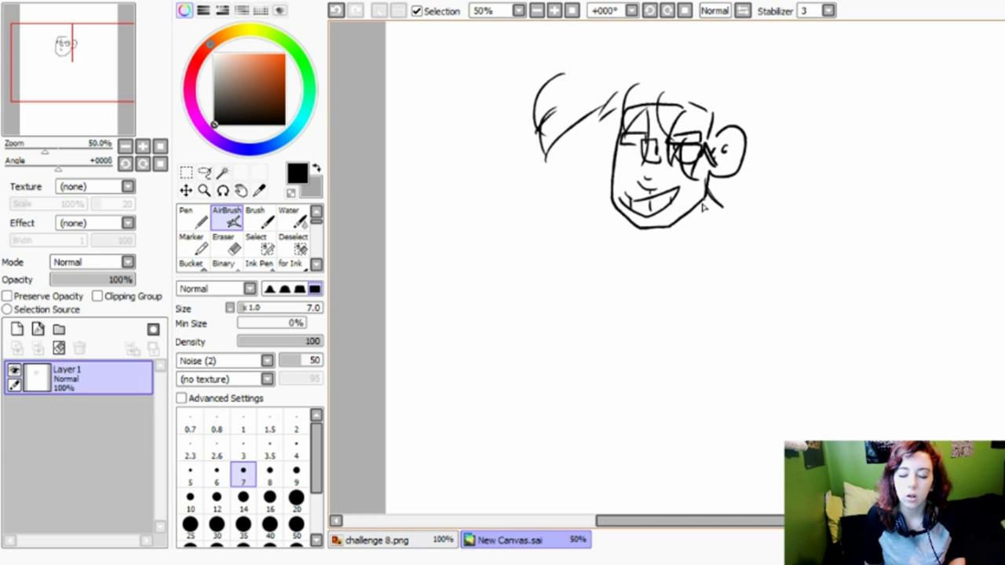
mouse_move(711, 92)
left_mouse_down()
mouse_move(571, 42)
mouse_move(583, 56)
mouse_move(542, 95)
left_mouse_up()
left_click_drag(555, 95, 537, 132)
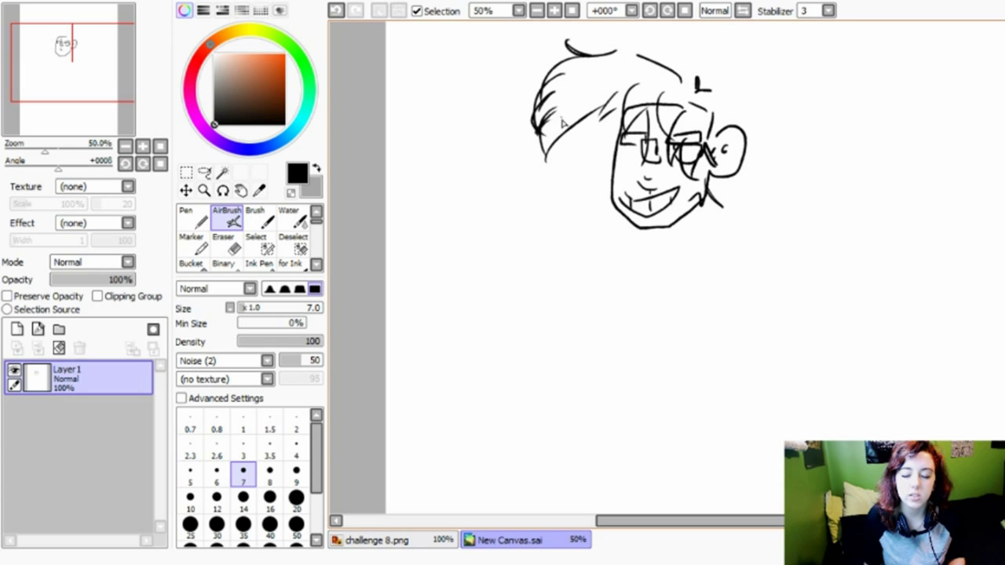
Draw the neck, shirt neckline and a necklace with a pendant below the chin, plus the pointed jacket lapel on the ear side
mouse_move(648, 175)
left_mouse_down()
mouse_move(650, 200)
mouse_move(698, 213)
left_mouse_up()
mouse_move(623, 214)
left_mouse_down()
mouse_move(581, 230)
mouse_move(614, 237)
mouse_move(658, 226)
left_mouse_up()
mouse_move(614, 208)
left_mouse_down()
mouse_move(632, 291)
mouse_move(654, 292)
mouse_move(654, 316)
left_mouse_up()
mouse_move(644, 279)
left_mouse_down()
mouse_move(677, 203)
mouse_move(775, 209)
mouse_move(785, 253)
mouse_move(693, 222)
left_mouse_up()
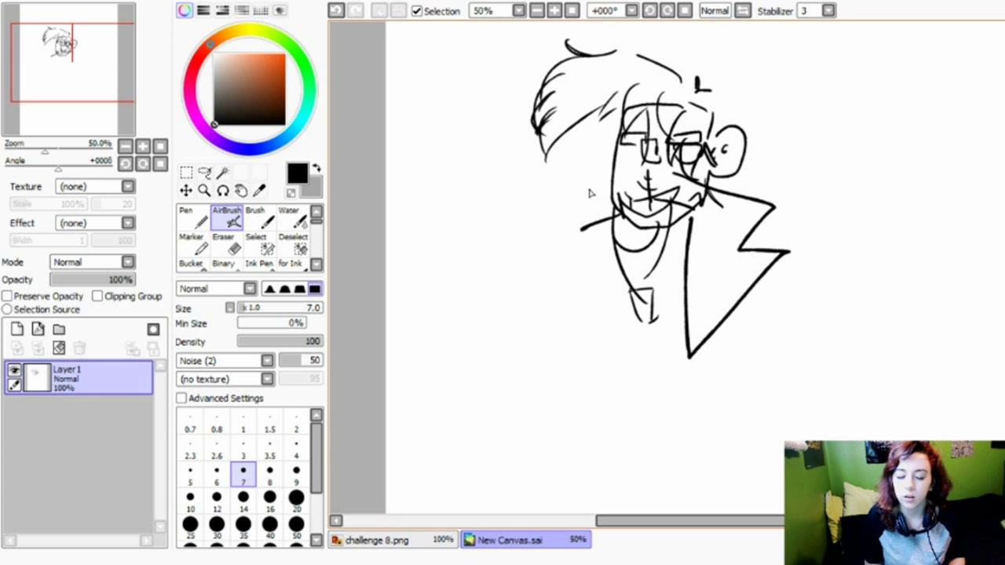
Draw the opposite pointed jacket lapel with small detail marks and add narrow shoulder shapes on both sides
mouse_move(590, 191)
left_mouse_down()
mouse_move(572, 219)
mouse_move(584, 243)
mouse_move(581, 196)
left_mouse_up()
left_click_drag(551, 241, 562, 281)
left_click_drag(554, 235, 551, 253)
mouse_move(534, 193)
left_mouse_down()
mouse_move(495, 195)
mouse_move(467, 212)
mouse_move(534, 202)
left_mouse_up()
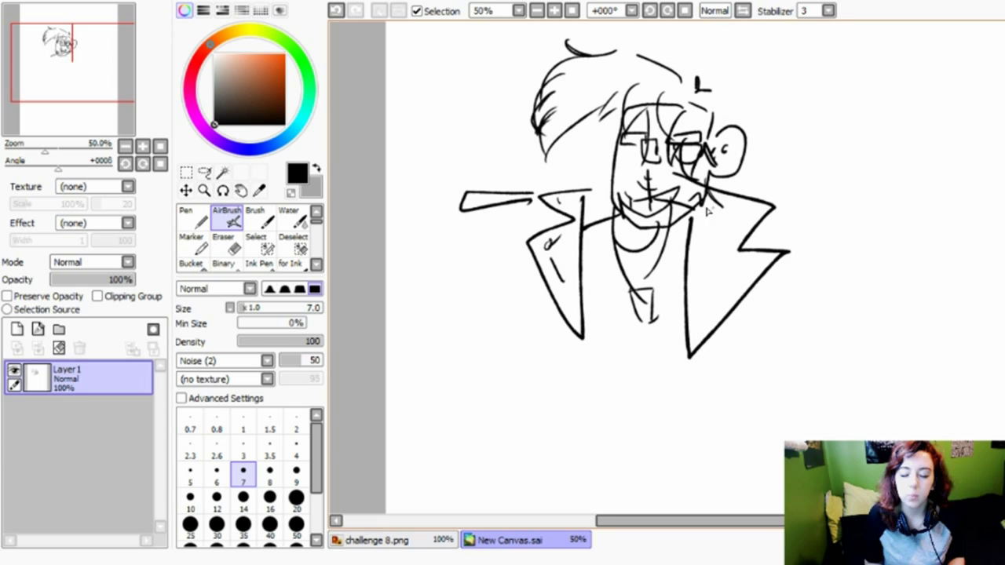
left_click_drag(707, 210, 749, 220)
Draw the jacket's front edge and lower flap with stitch marks and buttons, plus the shirt's side and hem
mouse_move(531, 223)
left_mouse_down()
mouse_move(554, 338)
mouse_move(590, 400)
mouse_move(583, 341)
left_mouse_up()
left_click_drag(521, 348, 571, 388)
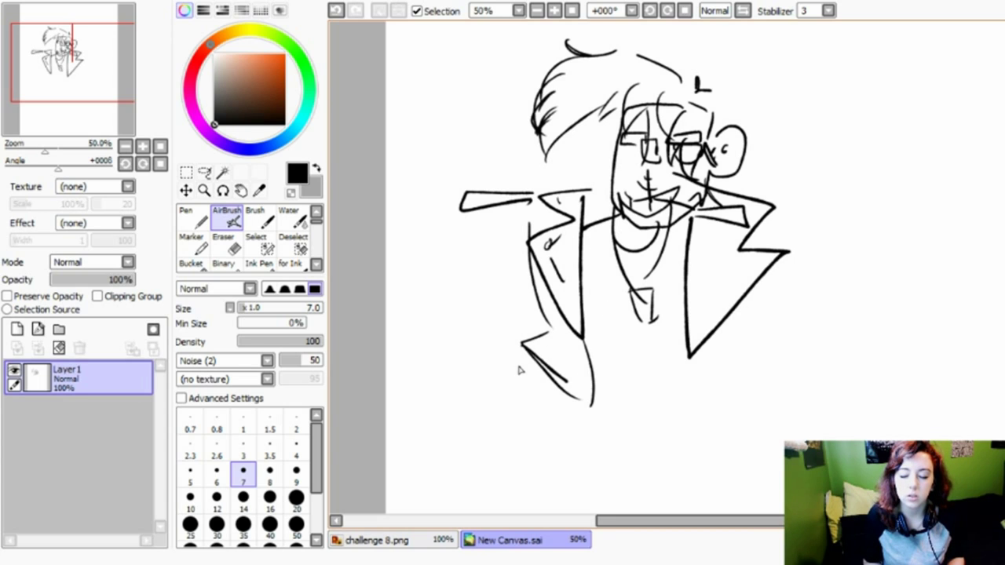
left_click_drag(518, 367, 566, 402)
mouse_move(562, 397)
left_mouse_down()
mouse_move(594, 454)
mouse_move(577, 421)
mouse_move(578, 444)
left_mouse_up()
left_click_drag(565, 363, 553, 391)
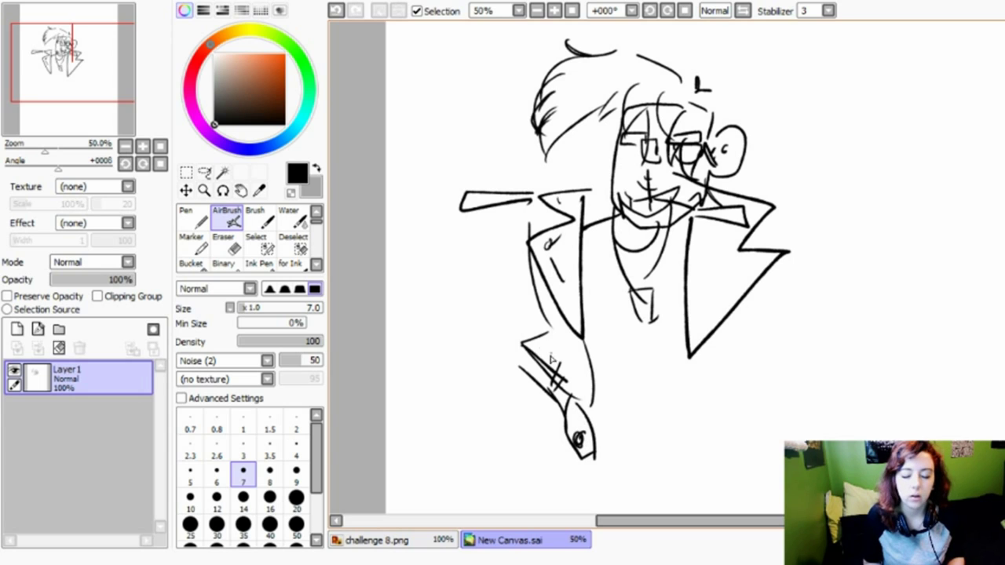
mouse_move(515, 326)
left_mouse_down()
mouse_move(537, 311)
mouse_move(528, 319)
left_mouse_up()
mouse_move(616, 305)
left_mouse_down()
mouse_move(612, 402)
mouse_move(690, 385)
mouse_move(641, 384)
left_mouse_up()
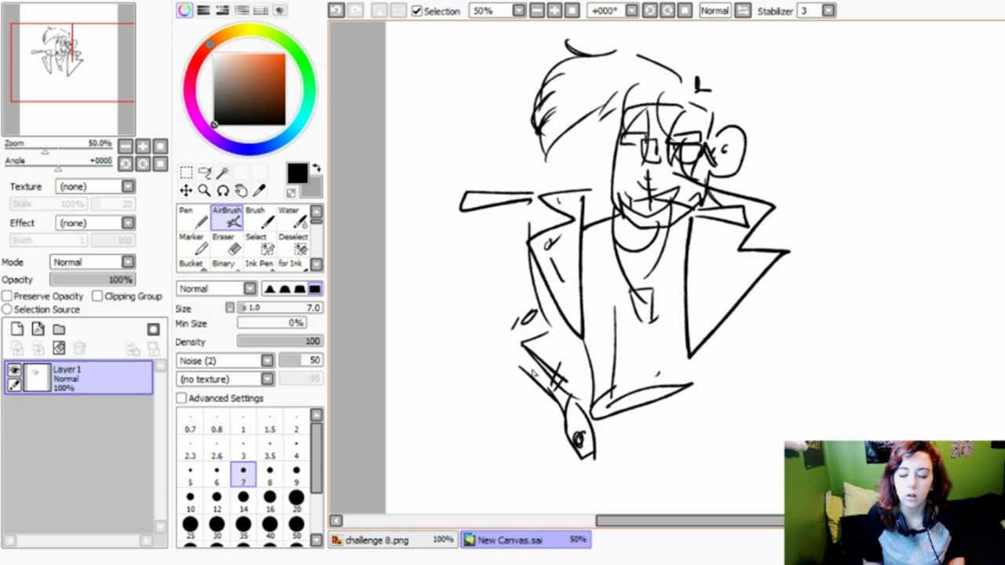
left_click_drag(532, 374, 541, 386)
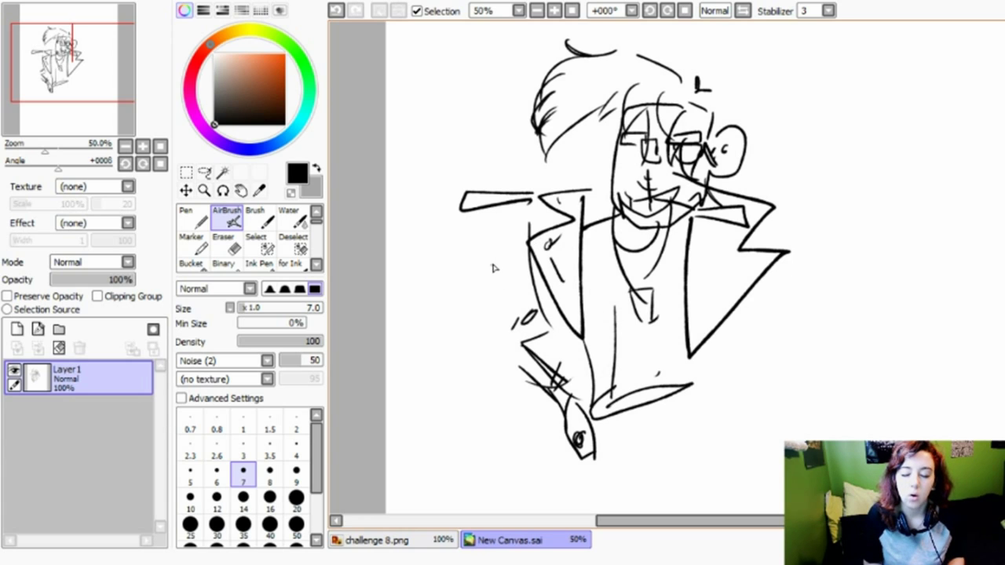
Draw a bent, raised arm with a cuff, button and hand reaching the canvas edge beside the jacket
mouse_move(496, 260)
left_mouse_down()
mouse_move(439, 289)
mouse_move(418, 312)
mouse_move(498, 309)
left_mouse_up()
mouse_move(427, 321)
left_mouse_down()
mouse_move(424, 223)
mouse_move(455, 318)
left_mouse_up()
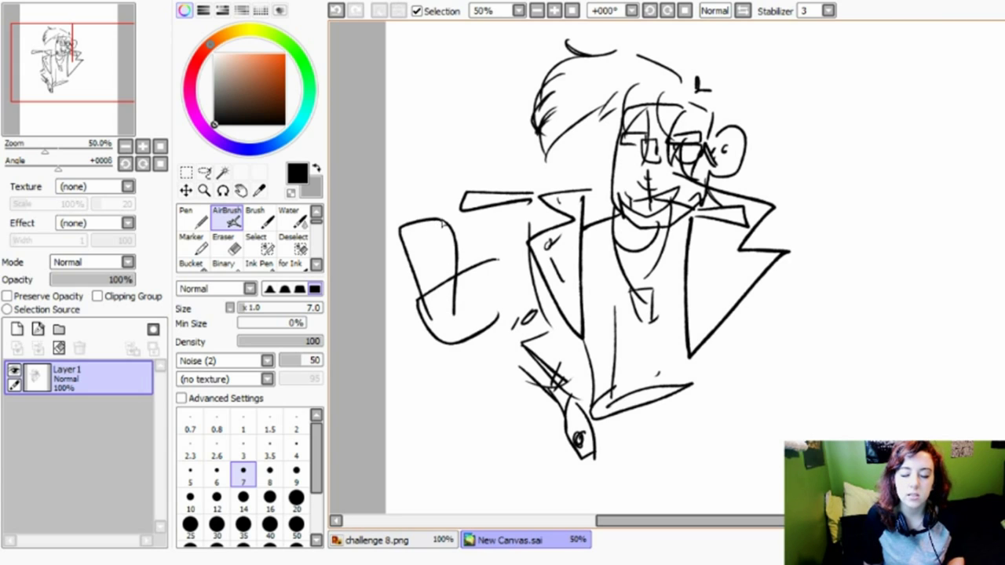
mouse_move(454, 242)
left_mouse_down()
mouse_move(452, 189)
mouse_move(431, 214)
left_mouse_up()
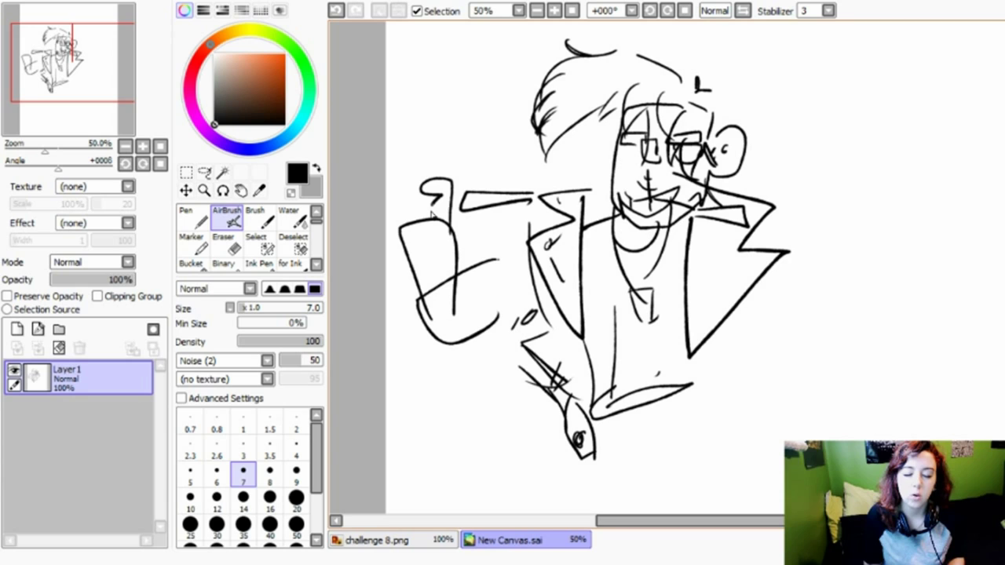
mouse_move(436, 179)
left_mouse_down()
mouse_move(383, 144)
mouse_move(375, 160)
mouse_move(387, 206)
left_mouse_up()
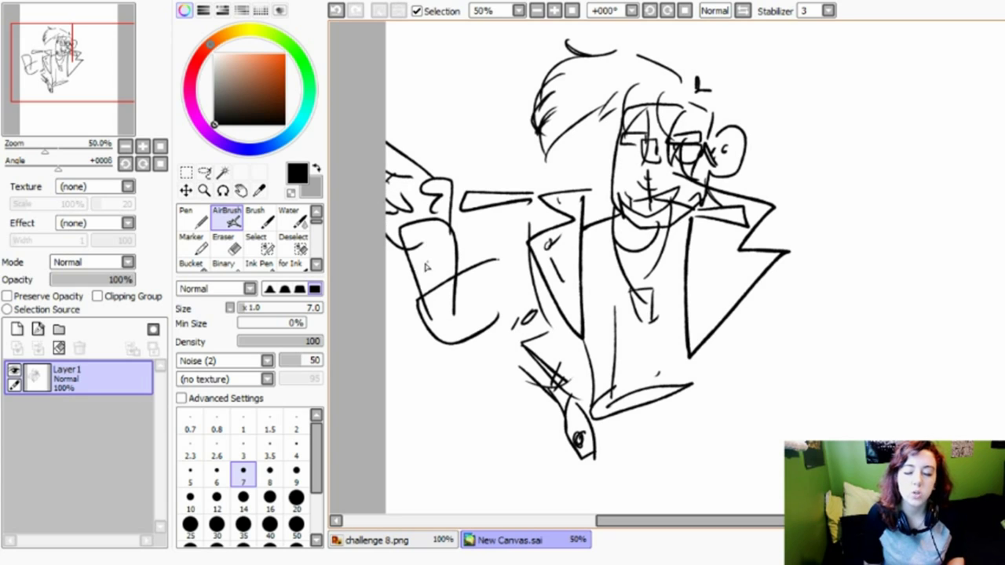
mouse_move(426, 267)
left_mouse_down()
mouse_move(397, 261)
mouse_move(451, 246)
mouse_move(429, 266)
left_mouse_up()
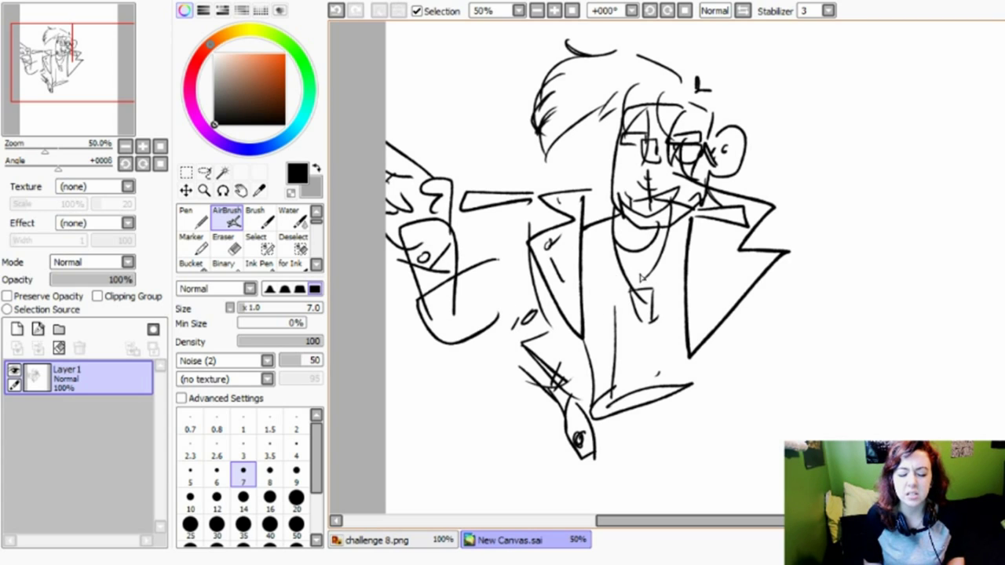
Draw the other arm across the torso, ending in a curled fist beside the shirt hem
mouse_move(642, 271)
left_mouse_down()
mouse_move(723, 337)
mouse_move(695, 383)
left_mouse_up()
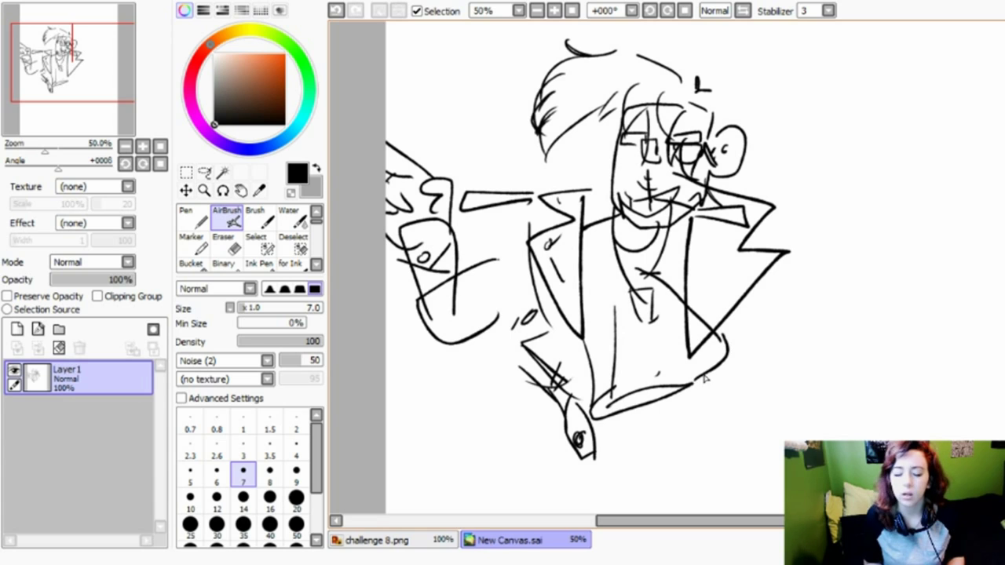
left_click_drag(620, 302, 685, 384)
mouse_move(650, 325)
left_mouse_down()
mouse_move(691, 426)
mouse_move(710, 408)
mouse_move(691, 434)
mouse_move(703, 440)
mouse_move(746, 394)
mouse_move(737, 366)
mouse_move(710, 353)
left_mouse_up()
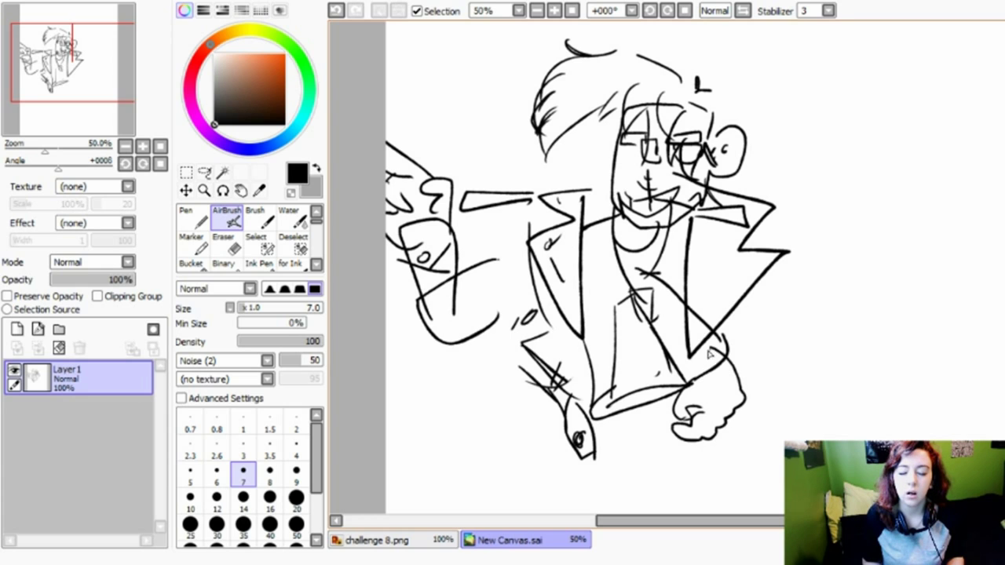
Draw a belt line and two rounded legs with lower-leg strokes beneath the jacket
mouse_move(567, 418)
left_mouse_down()
mouse_move(536, 405)
mouse_move(584, 409)
left_mouse_up()
mouse_move(515, 380)
left_mouse_down()
mouse_move(528, 450)
mouse_move(577, 437)
mouse_move(634, 462)
mouse_move(611, 412)
left_mouse_up()
left_click_drag(550, 476, 563, 514)
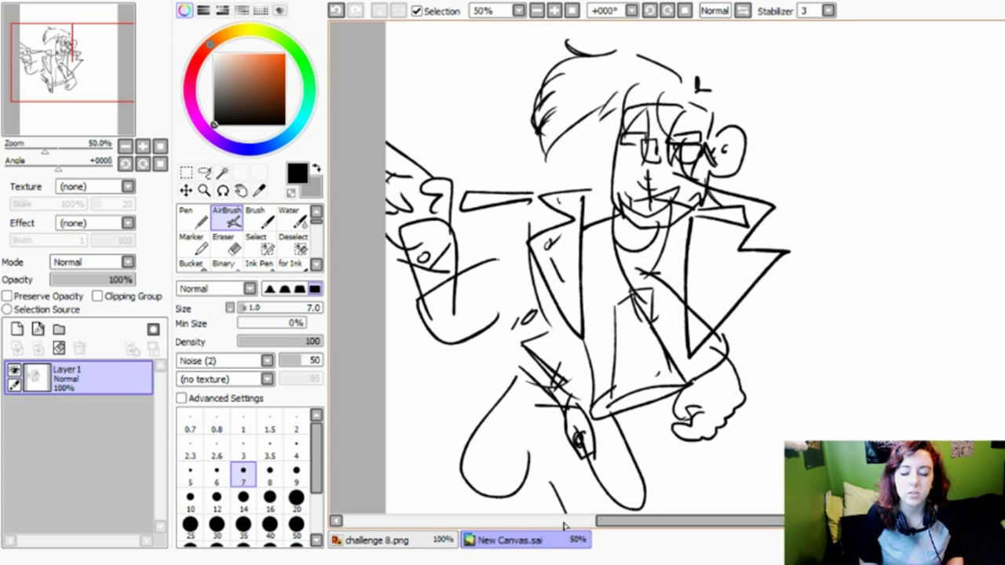
left_click_drag(503, 468, 516, 513)
key("ctrl+Tab")
mouse_move(576, 521)
left_mouse_down()
mouse_move(531, 521)
mouse_move(628, 514)
mouse_move(646, 529)
mouse_move(742, 534)
mouse_move(714, 522)
left_mouse_up()
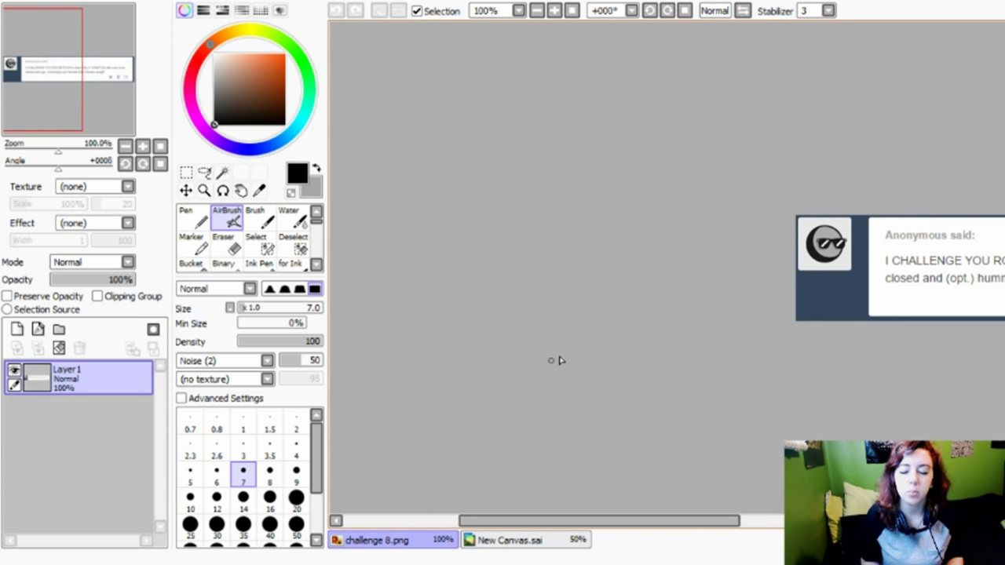
left_click(550, 352)
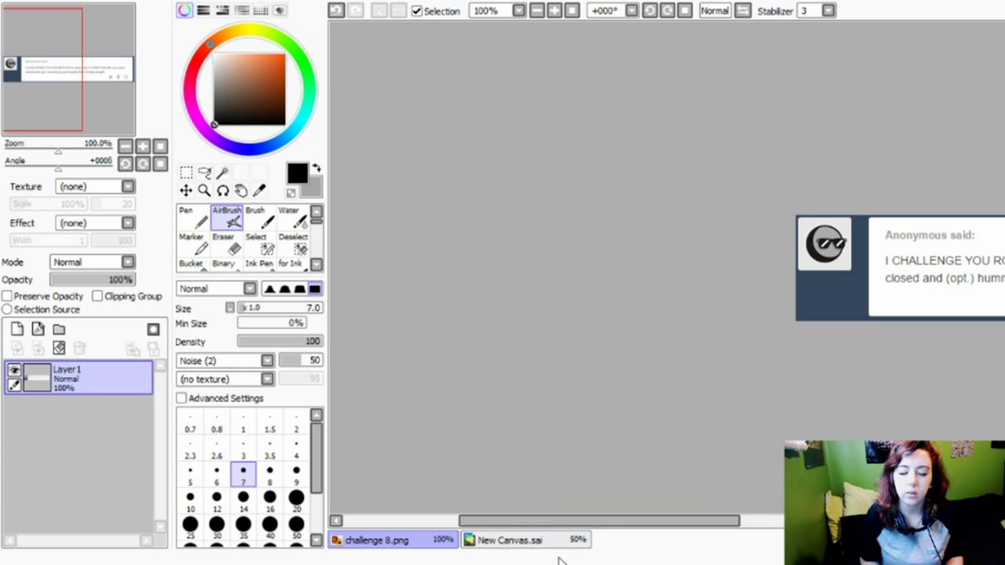
left_click_drag(495, 522, 469, 538)
left_click(470, 539)
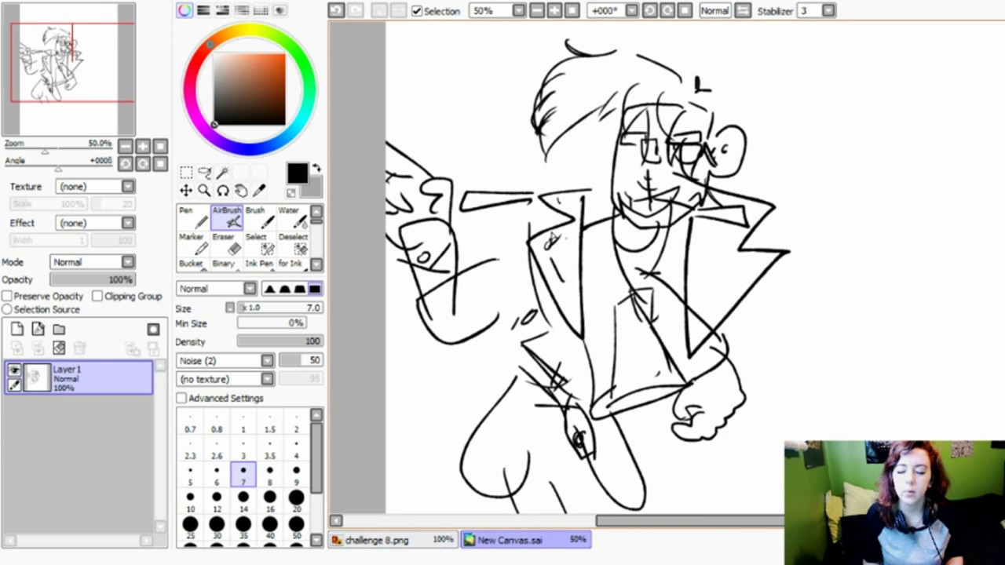
Handwrite "Dally" across the shoulder below the hair tuft and "boom bam!" beside the jacket on the other side
mouse_move(514, 190)
left_mouse_down()
mouse_move(511, 210)
mouse_move(562, 175)
mouse_move(587, 187)
mouse_move(585, 199)
left_mouse_up()
mouse_move(744, 211)
left_mouse_down()
mouse_move(752, 241)
mouse_move(761, 235)
mouse_move(789, 252)
mouse_move(798, 236)
mouse_move(788, 297)
left_mouse_up()
mouse_move(797, 295)
left_mouse_down()
mouse_move(819, 283)
mouse_move(835, 294)
left_mouse_up()
left_click_drag(844, 259, 847, 284)
left_click(848, 292)
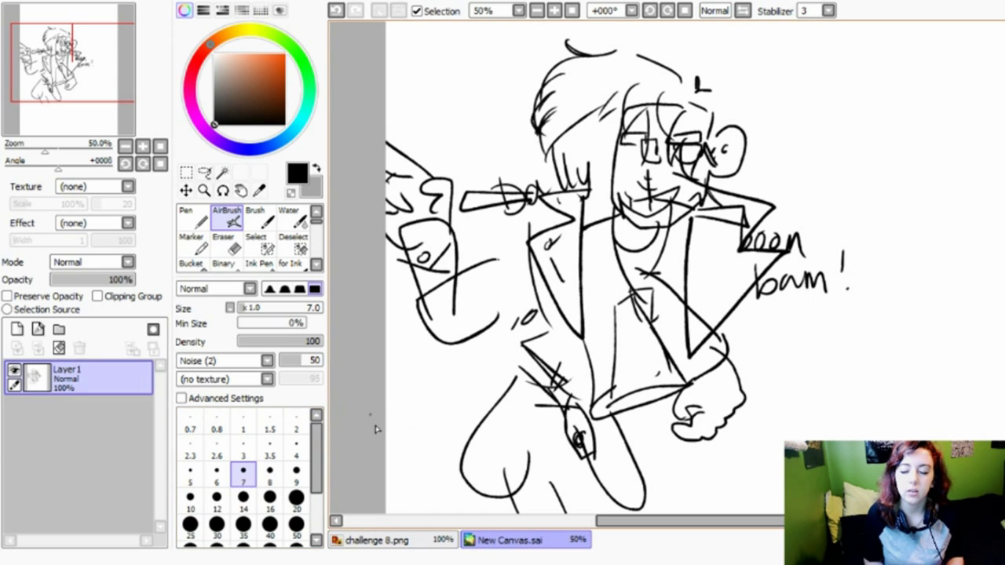
Handwrite "challenge complete!" beside the legs at the canvas edge, underline it with a long diagonal stroke, and review the finished drawing
mouse_move(386, 400)
left_mouse_down()
mouse_move(410, 413)
mouse_move(433, 396)
left_mouse_up()
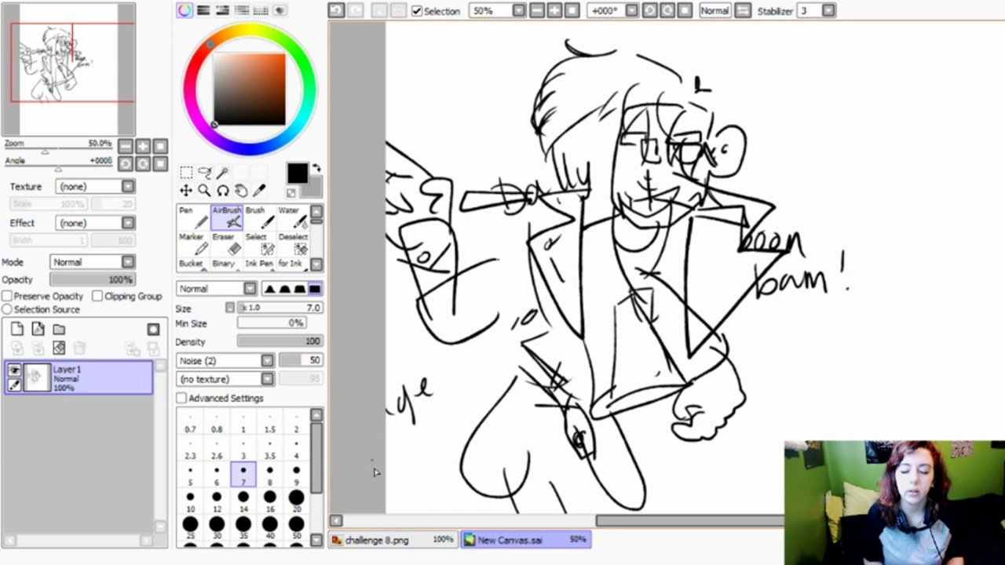
mouse_move(390, 467)
left_mouse_down()
mouse_move(397, 449)
mouse_move(419, 450)
mouse_move(441, 424)
mouse_move(460, 418)
mouse_move(468, 437)
left_mouse_up()
mouse_move(474, 380)
left_mouse_down()
mouse_move(473, 401)
mouse_move(399, 515)
left_mouse_up()
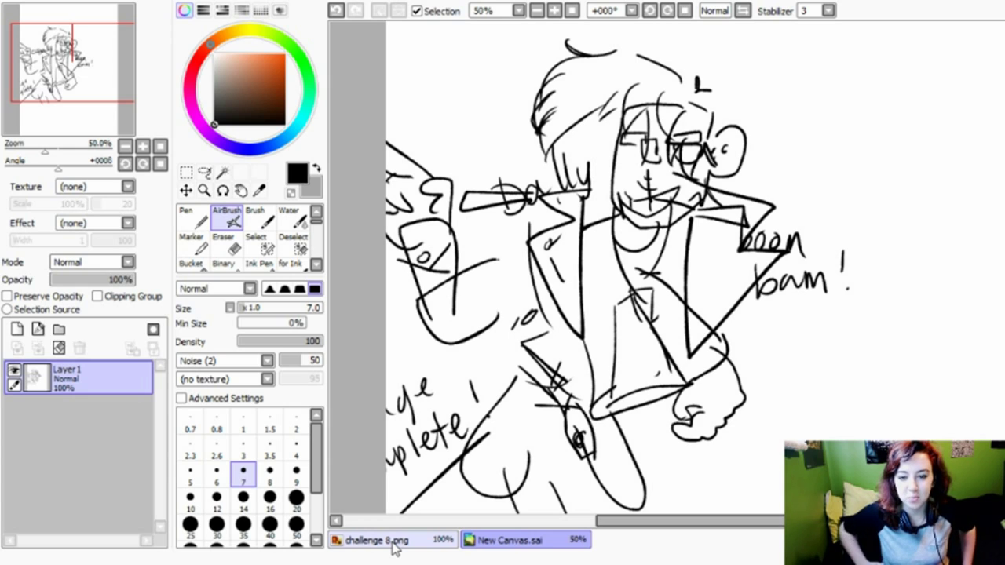
scroll(589, 266, "down", 3)
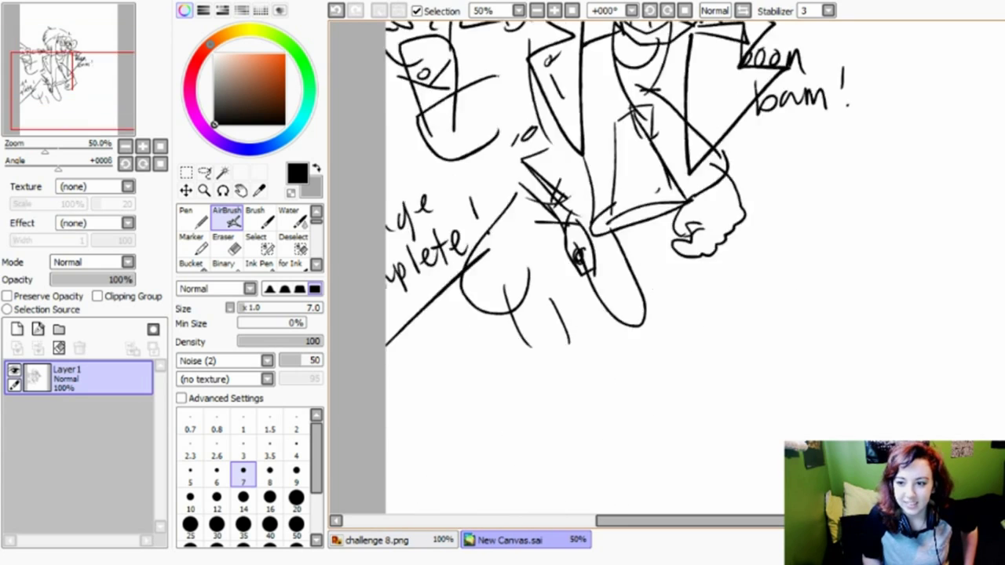
scroll(589, 267, "up", 3)
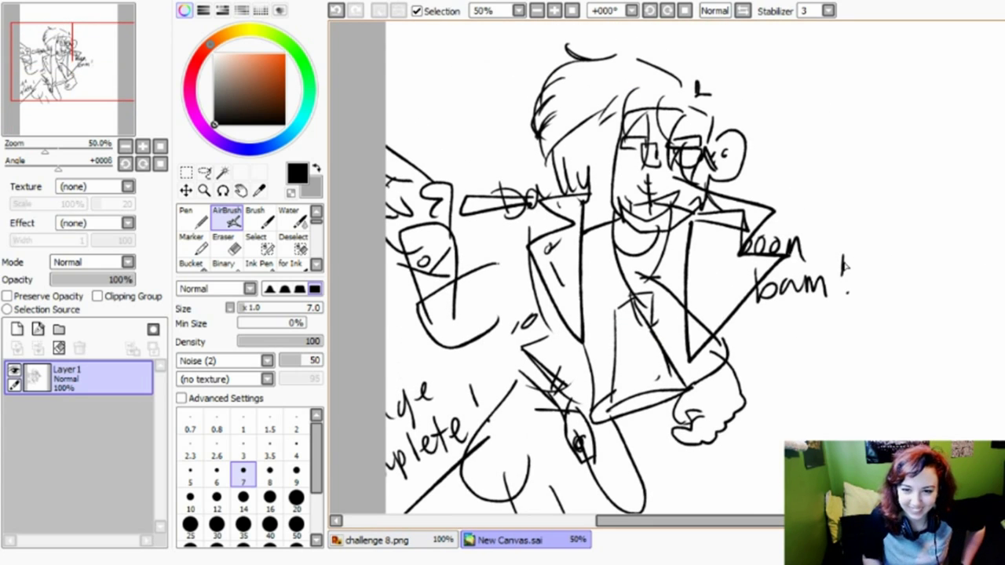